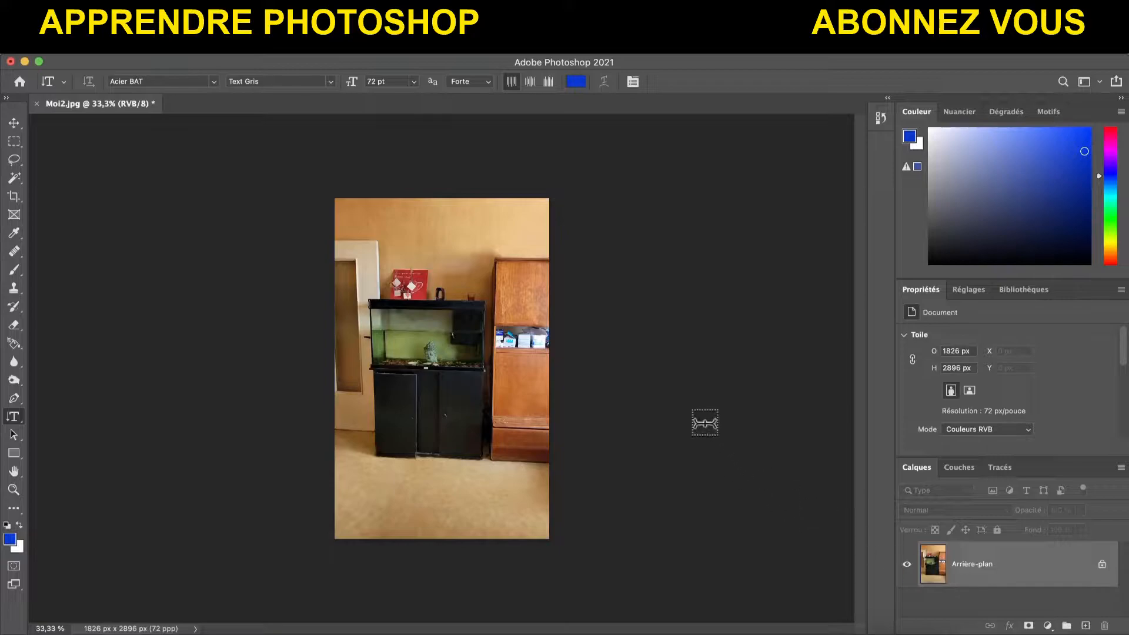
# Open Moi.jpg from the creation photoshop folder, discarding its embedded colour profile.
pyautogui.click(117, 58)
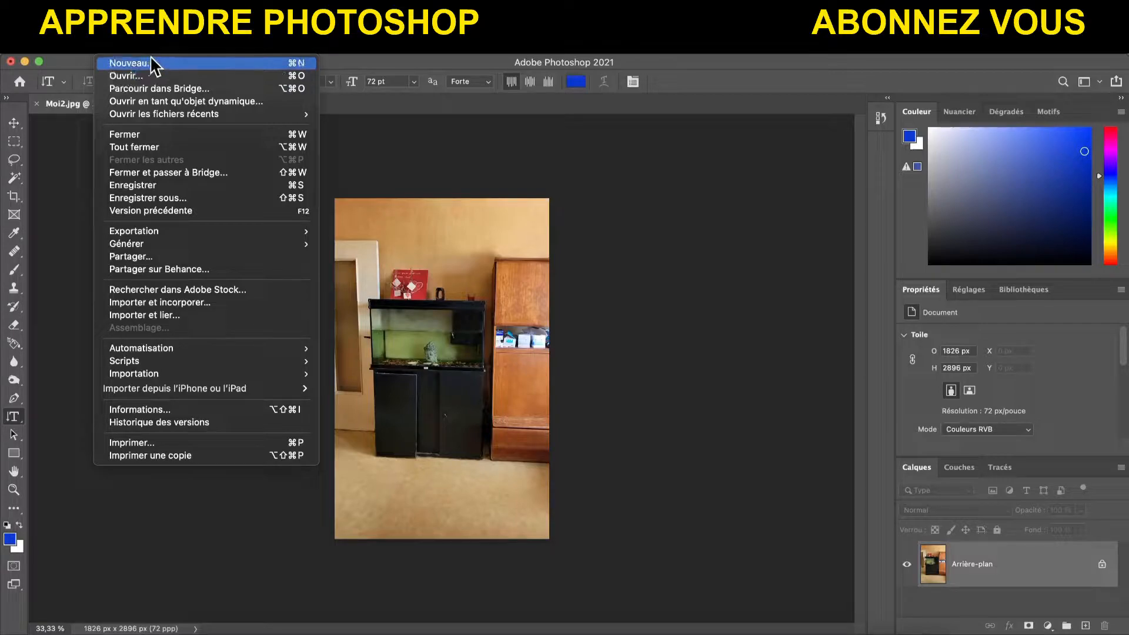
pyautogui.click(134, 78)
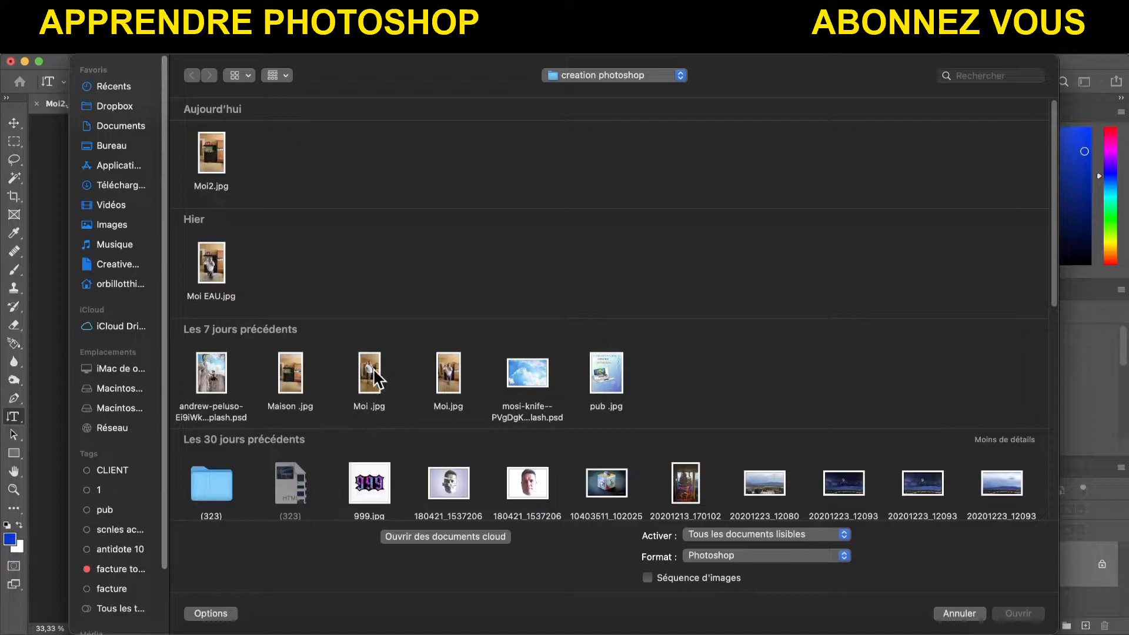
pyautogui.click(441, 368)
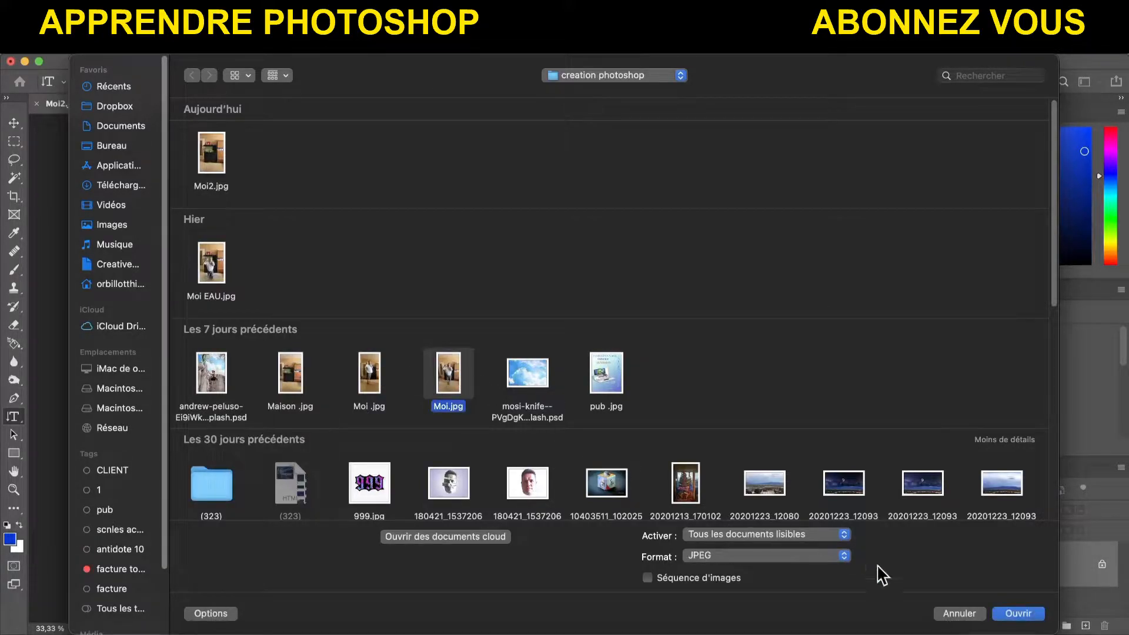
pyautogui.click(1014, 616)
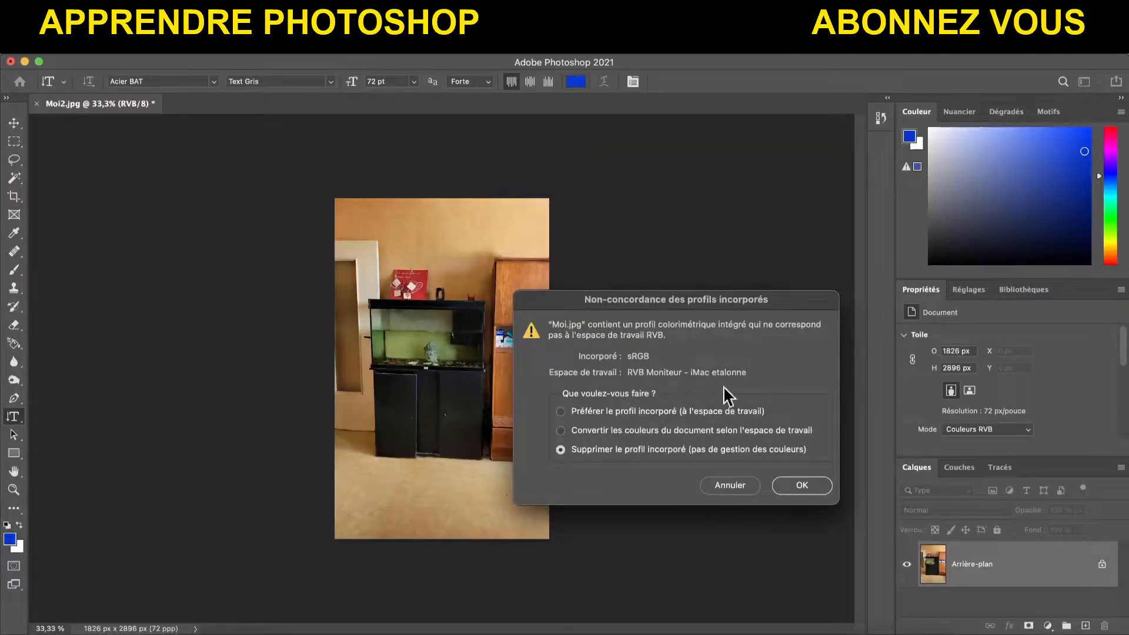
pyautogui.click(801, 485)
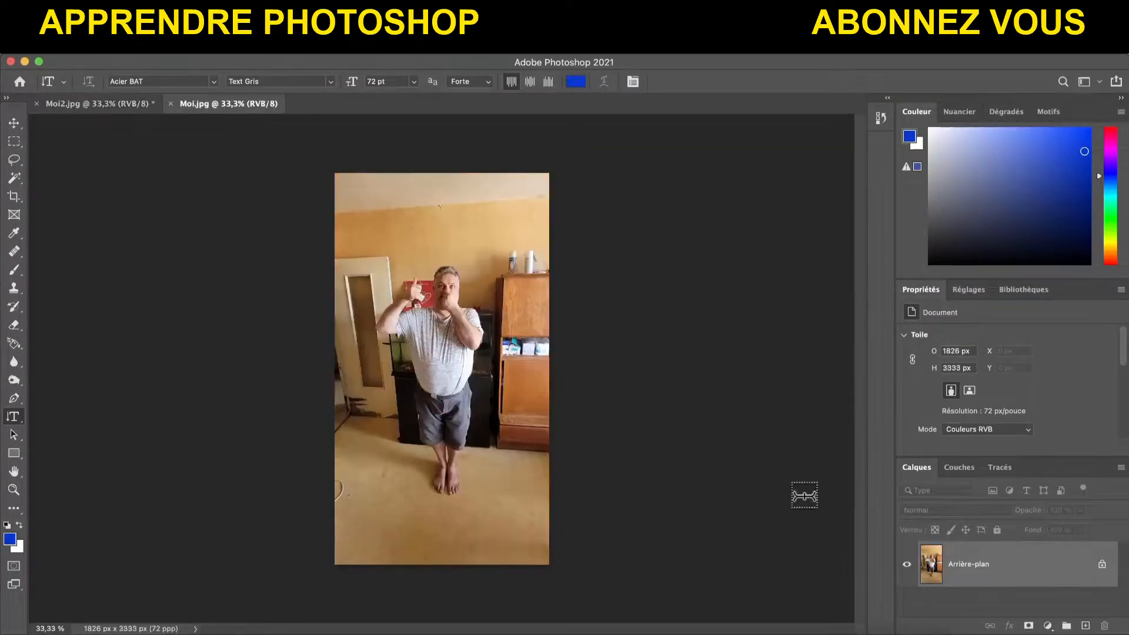
# Duplicate the Arrière-plan layer of Moi.jpg into the Moi2.jpg document.
pyautogui.rightClick(1040, 579)
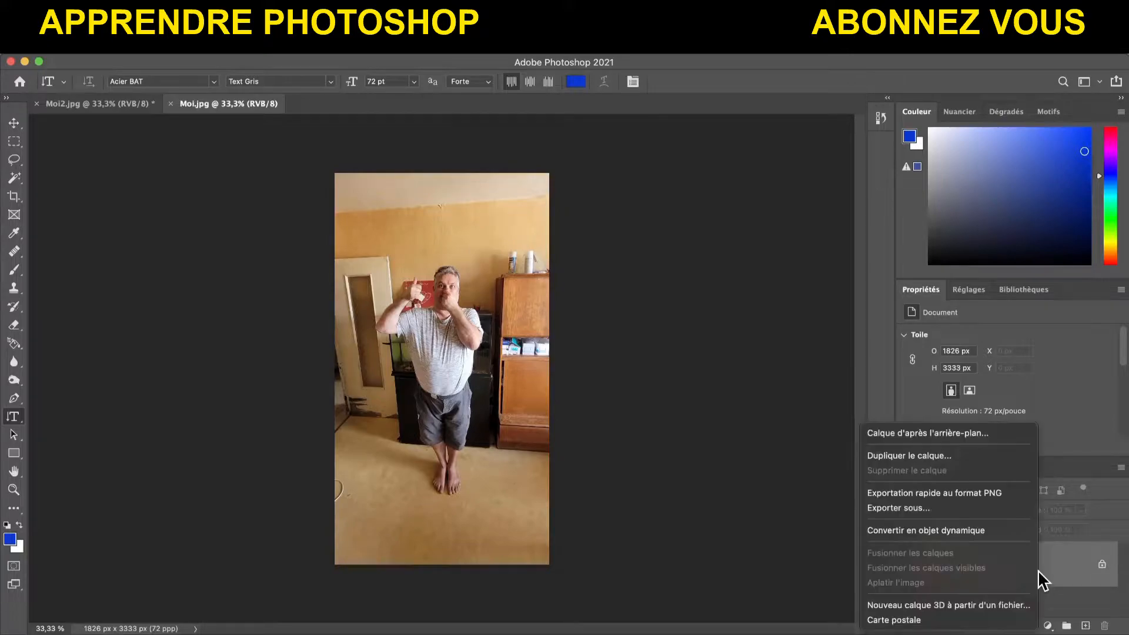
pyautogui.click(972, 455)
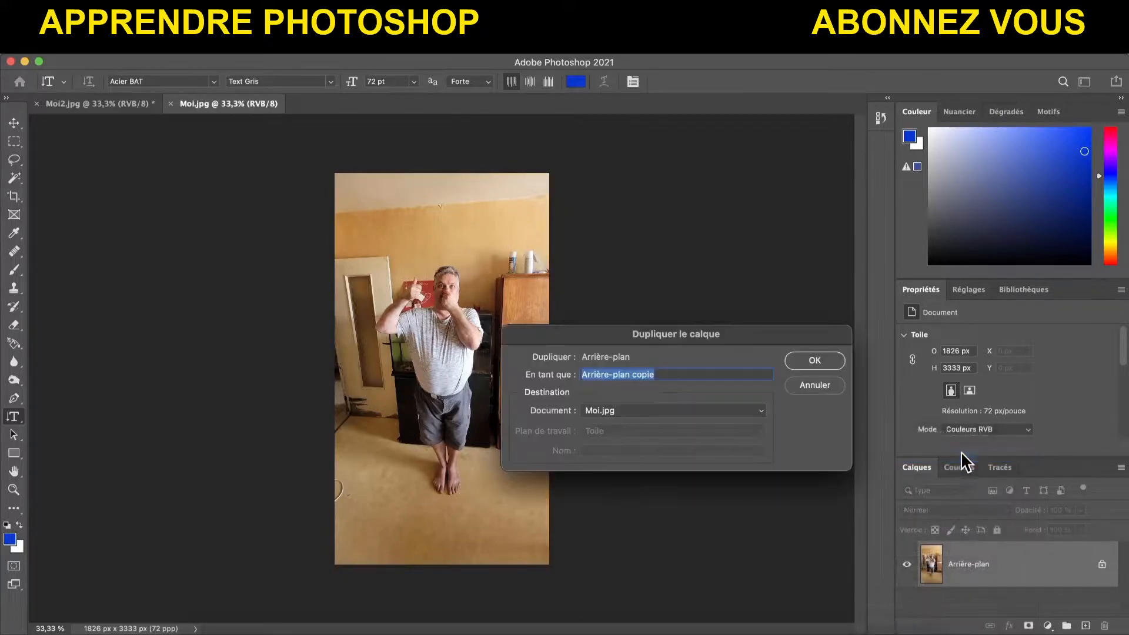
pyautogui.click(762, 411)
pyautogui.click(757, 394)
pyautogui.click(814, 361)
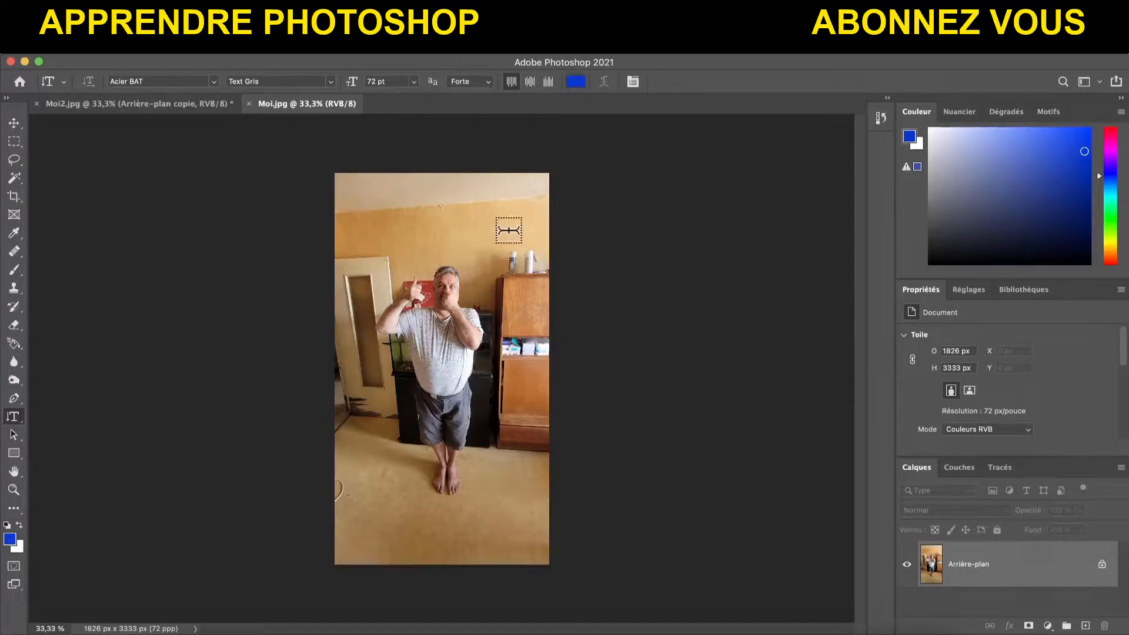
# Switch to the Moi2.jpg document and hide its Arrière-plan layer.
pyautogui.click(178, 100)
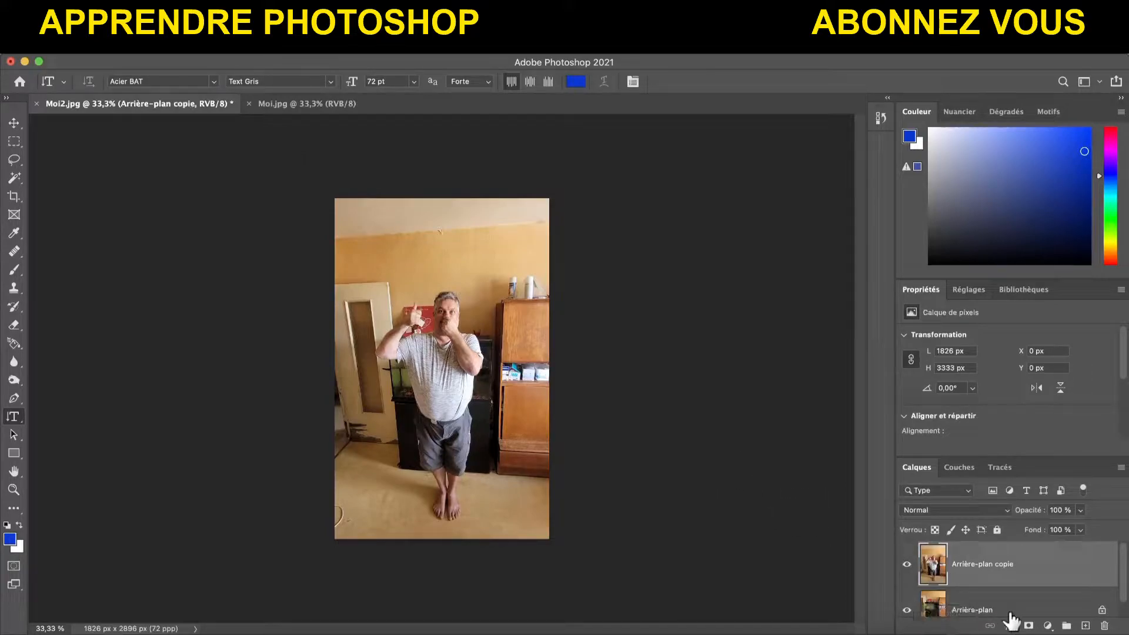
pyautogui.scroll(-1, 1029, 612)
pyautogui.scroll(1, 1013, 597)
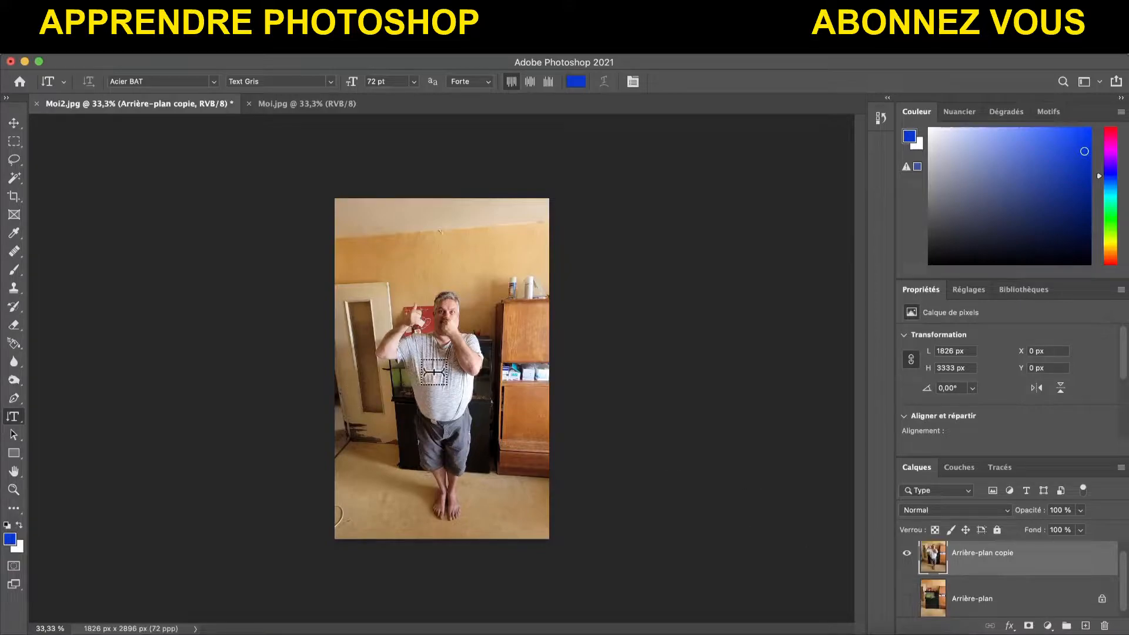
# Start a Pen tool path on the T-shirt's edge beside the aquarium, placing anchor points upward along the side of the torso.
pyautogui.scroll(5, 434, 372)
pyautogui.scroll(5, 435, 371)
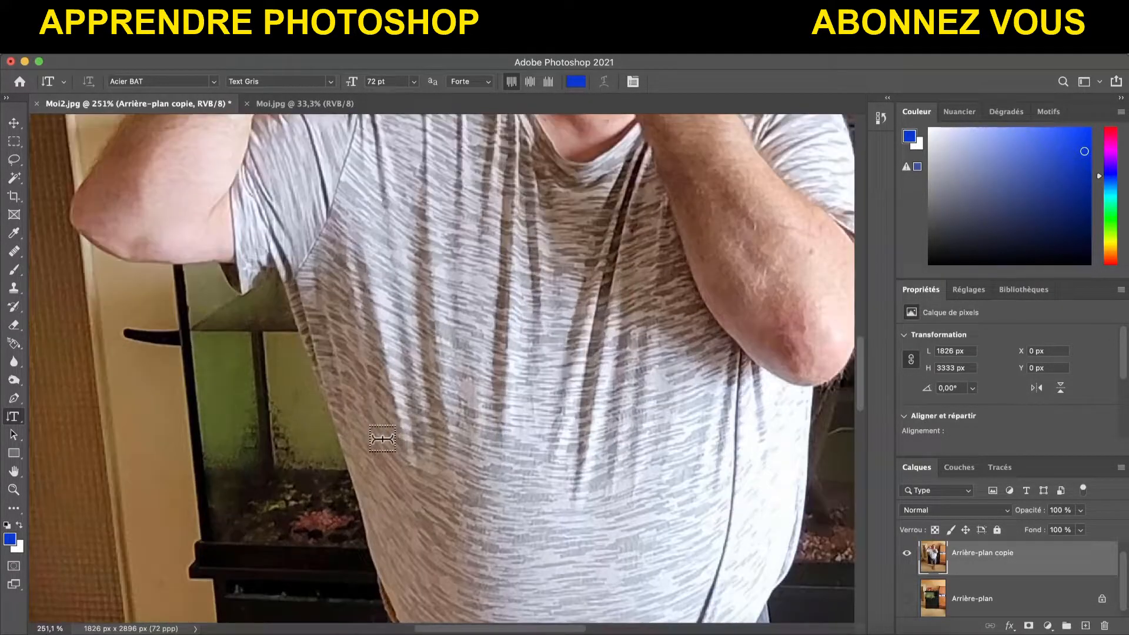
pyautogui.scroll(-2, 382, 439)
pyautogui.moveTo(859, 380); pyautogui.dragTo(859, 397)
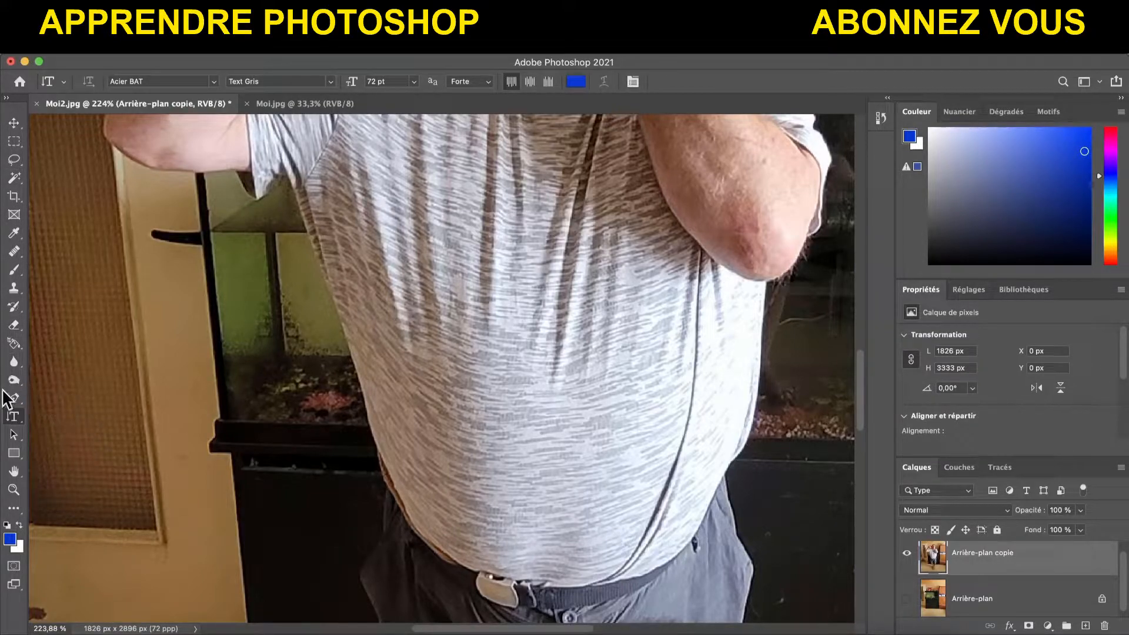
pyautogui.click(14, 398)
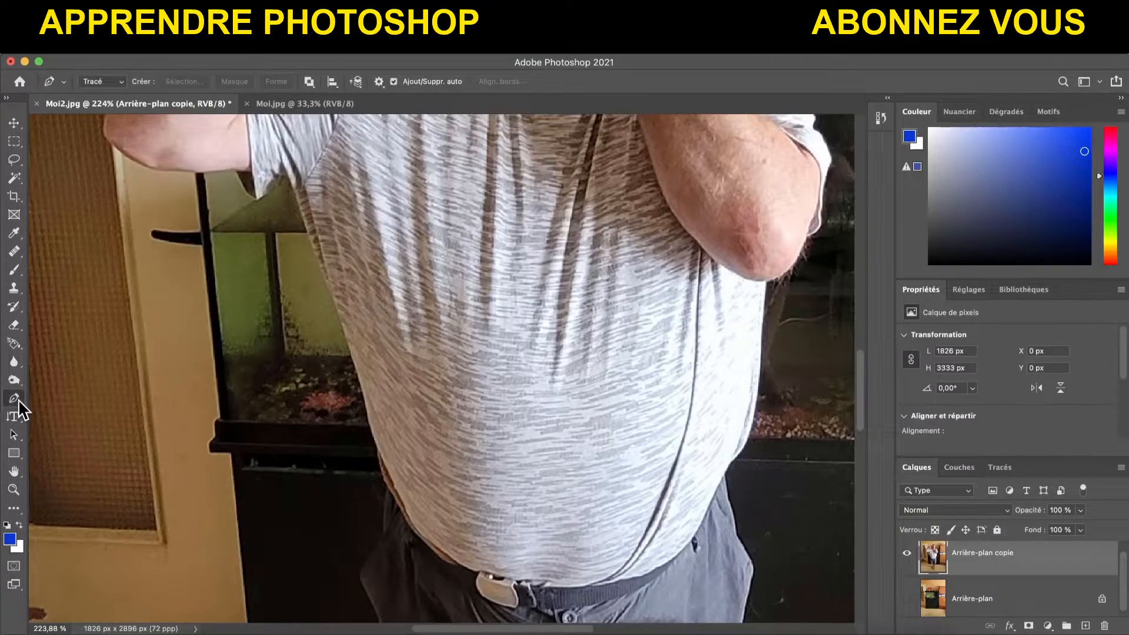
pyautogui.rightClick(18, 401)
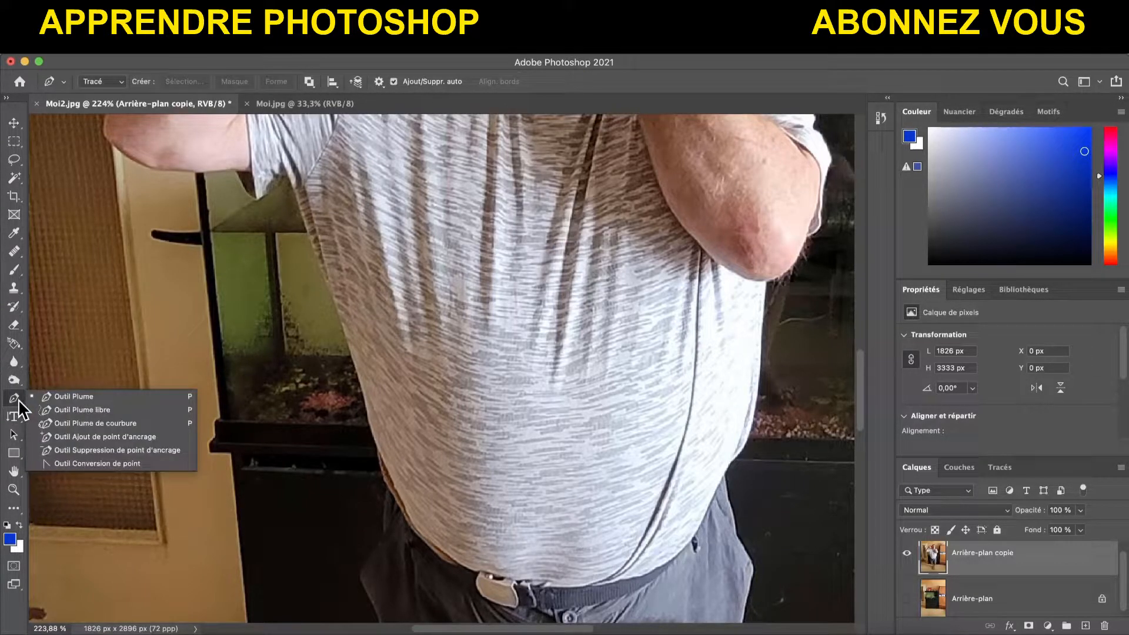
pyautogui.click(74, 397)
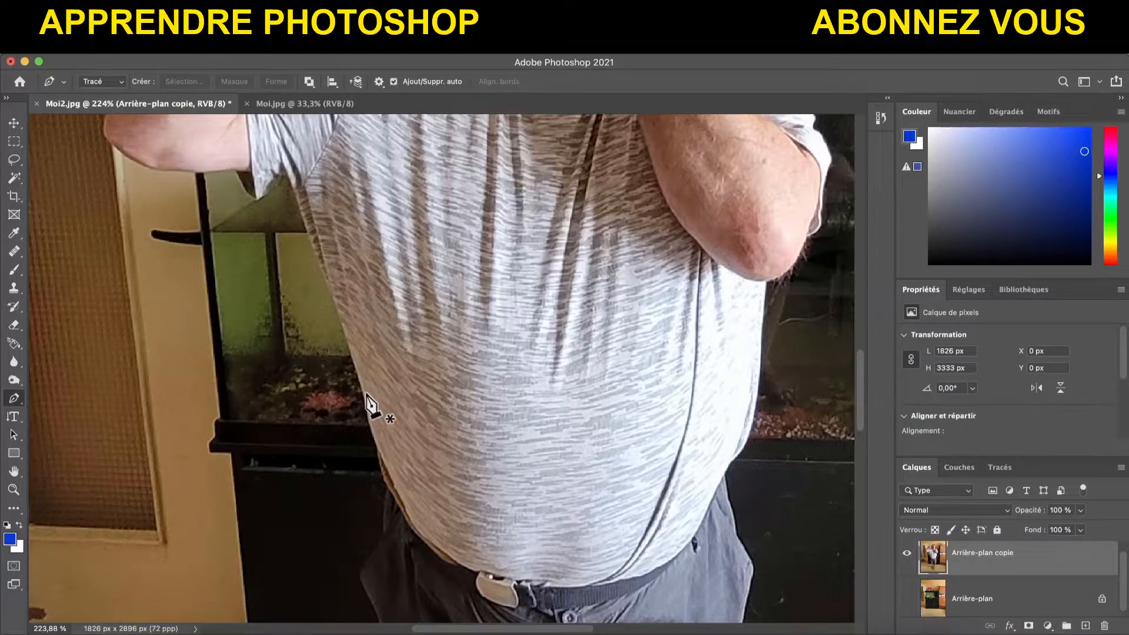
pyautogui.scroll(5, 369, 405)
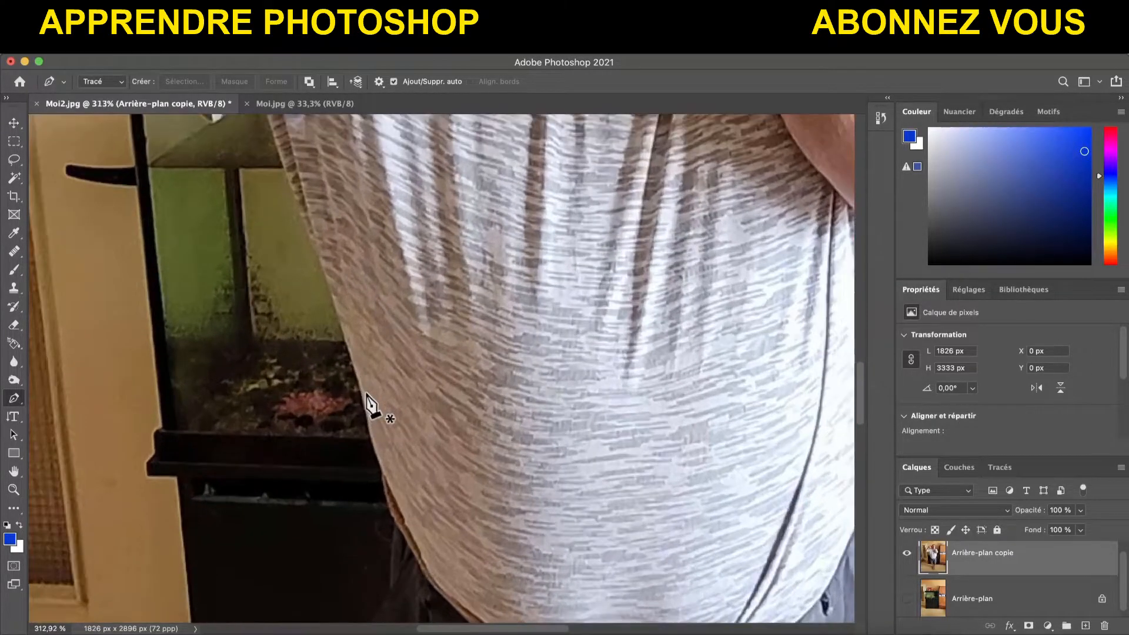
pyautogui.scroll(3, 369, 405)
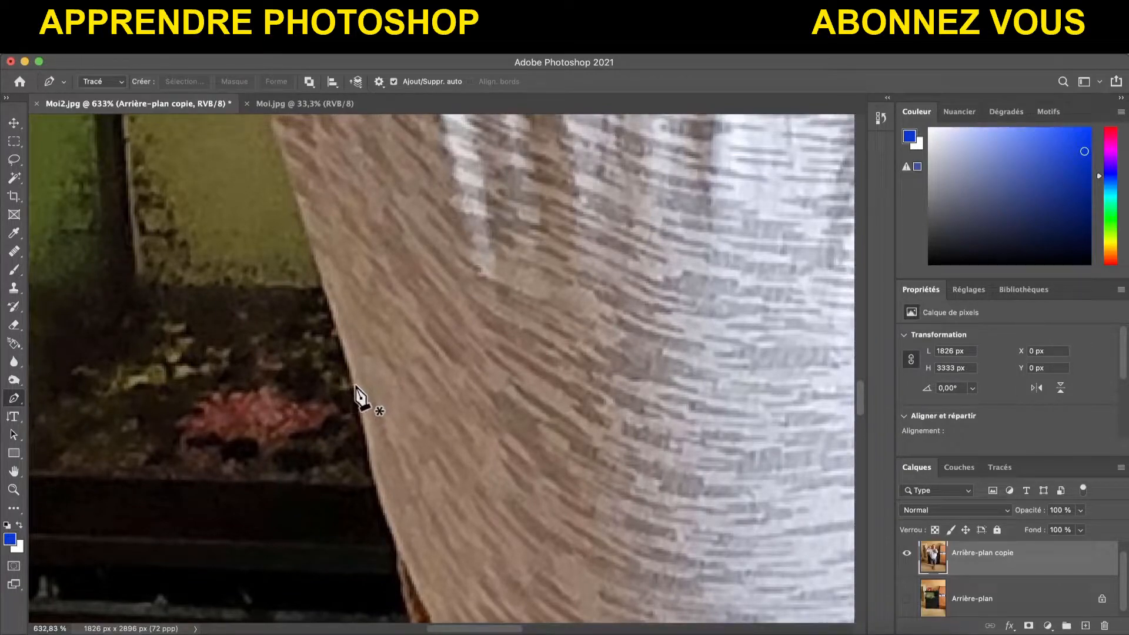
pyautogui.click(353, 386)
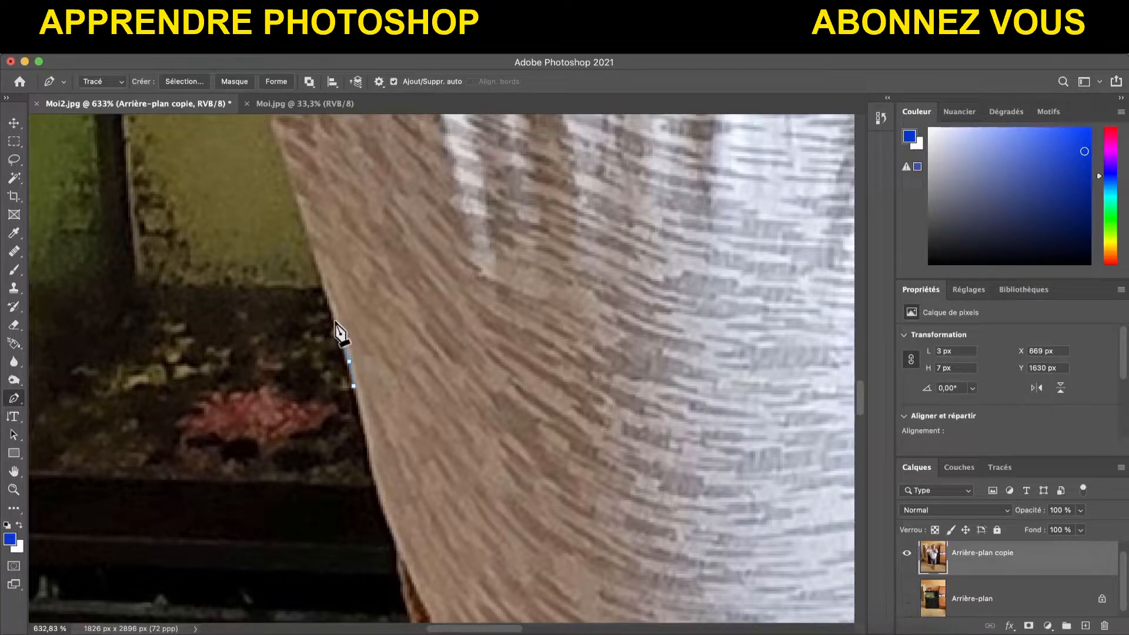
pyautogui.click(335, 321)
pyautogui.scroll(3, 313, 245)
pyautogui.click(268, 256)
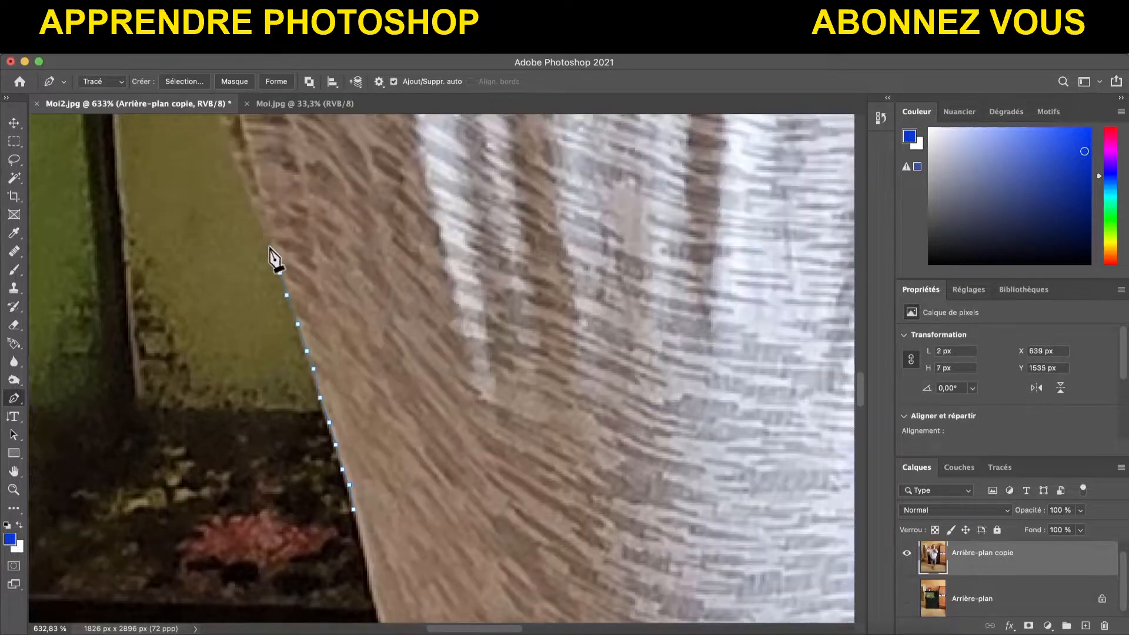
# Continue the path up the T-shirt's side, around the sleeve hem and along the underside of the raised upper arm.
pyautogui.scroll(8, 268, 256)
pyautogui.click(179, 225)
pyautogui.scroll(4, 179, 225)
pyautogui.click(53, 320)
pyautogui.hscroll(-8, 53, 321)
pyautogui.click(381, 242)
pyautogui.click(365, 238)
pyautogui.click(156, 235)
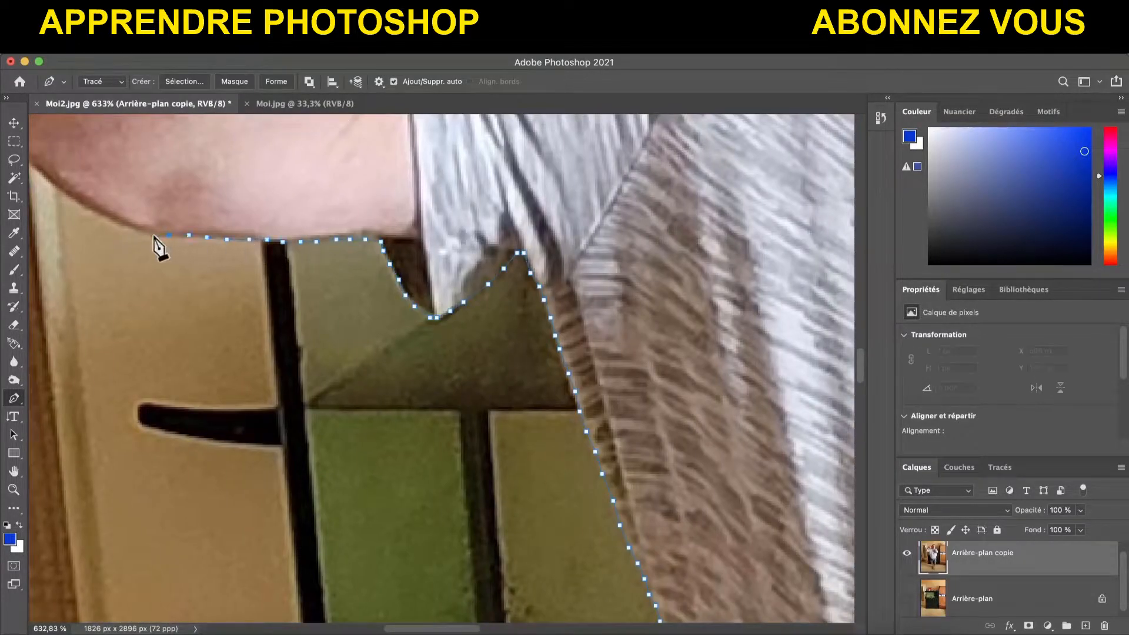
# Trace the path around the elbow and up the outer edge of the forearm towards the thumbs-up hand.
pyautogui.scroll(4, 108, 217)
pyautogui.click(34, 256)
pyautogui.hscroll(-6, 34, 257)
pyautogui.click(189, 149)
pyautogui.scroll(8, 194, 133)
pyautogui.click(293, 191)
pyautogui.scroll(8, 302, 187)
pyautogui.click(433, 186)
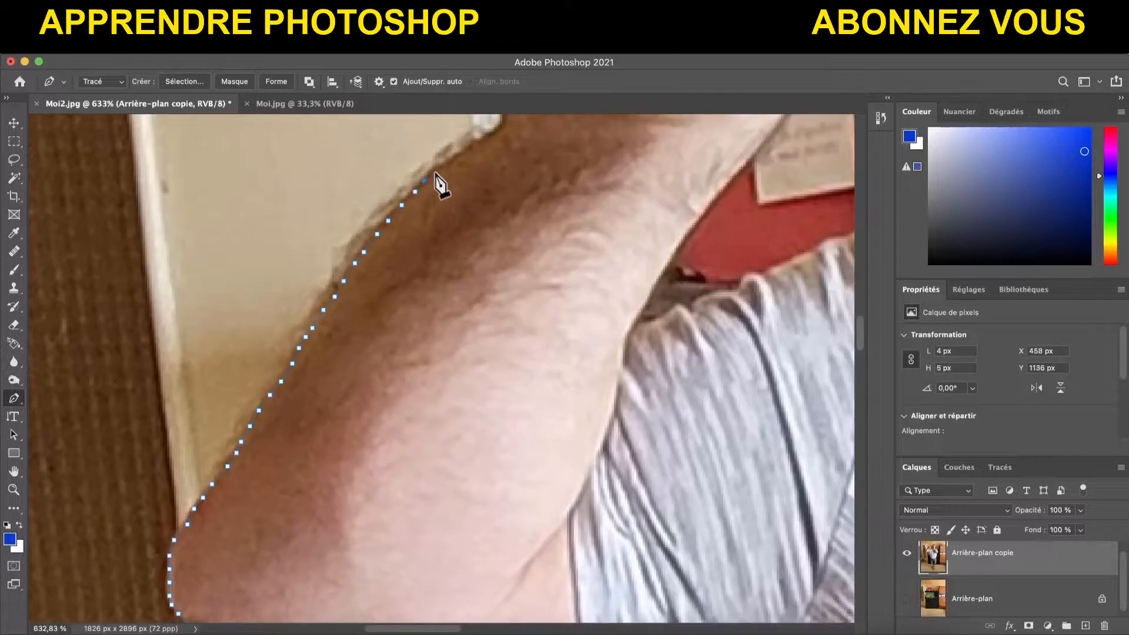
pyautogui.scroll(6, 434, 186)
pyautogui.click(607, 255)
pyautogui.scroll(6, 608, 254)
pyautogui.click(747, 182)
# Outline the raised thumb and the closed fist, bringing the path back under the hand to the wrist.
pyautogui.hscroll(8, 746, 182)
pyautogui.scroll(4, 433, 312)
pyautogui.click(416, 186)
pyautogui.click(486, 135)
pyautogui.click(476, 219)
pyautogui.click(564, 250)
pyautogui.click(573, 303)
pyautogui.click(542, 408)
pyautogui.click(441, 518)
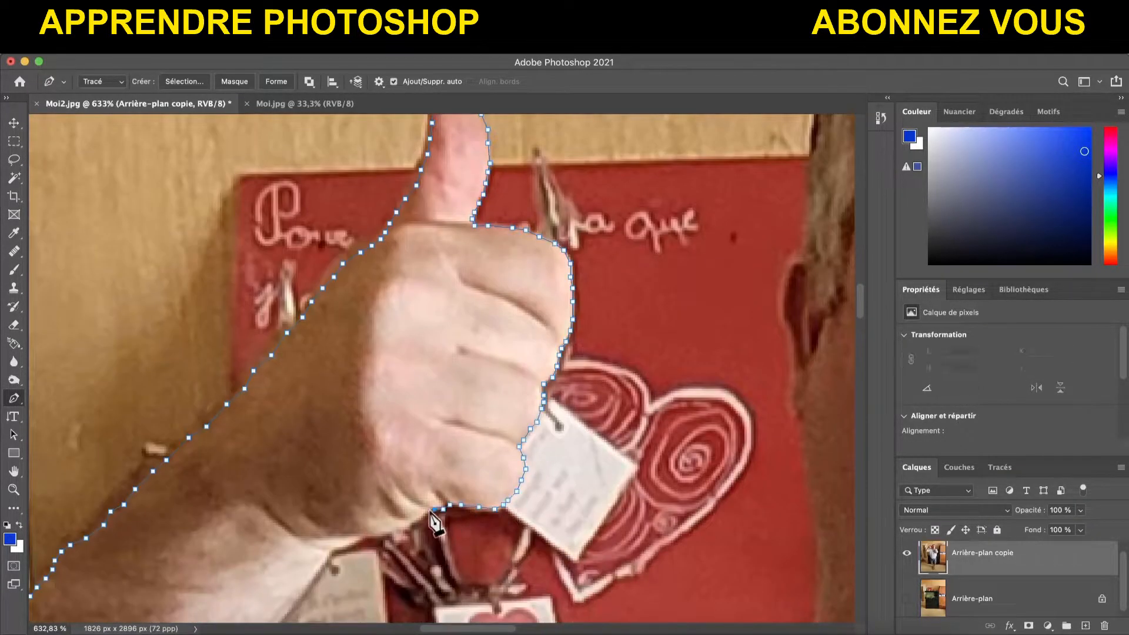
pyautogui.scroll(-4, 441, 518)
pyautogui.click(272, 482)
# Trace the path along the inner arm and across the T-shirt's shoulder to the collar in front of the red card.
pyautogui.scroll(-4, 272, 483)
pyautogui.hscroll(6, 273, 483)
pyautogui.click(176, 387)
pyautogui.click(259, 356)
pyautogui.click(300, 333)
pyautogui.click(428, 283)
pyautogui.click(577, 277)
pyautogui.click(686, 277)
pyautogui.hscroll(8, 798, 247)
pyautogui.scroll(4, 797, 248)
# Continue the path up the neck, around the ear and along the side of the head to the hairline.
pyautogui.click(393, 415)
pyautogui.scroll(4, 393, 415)
pyautogui.click(401, 315)
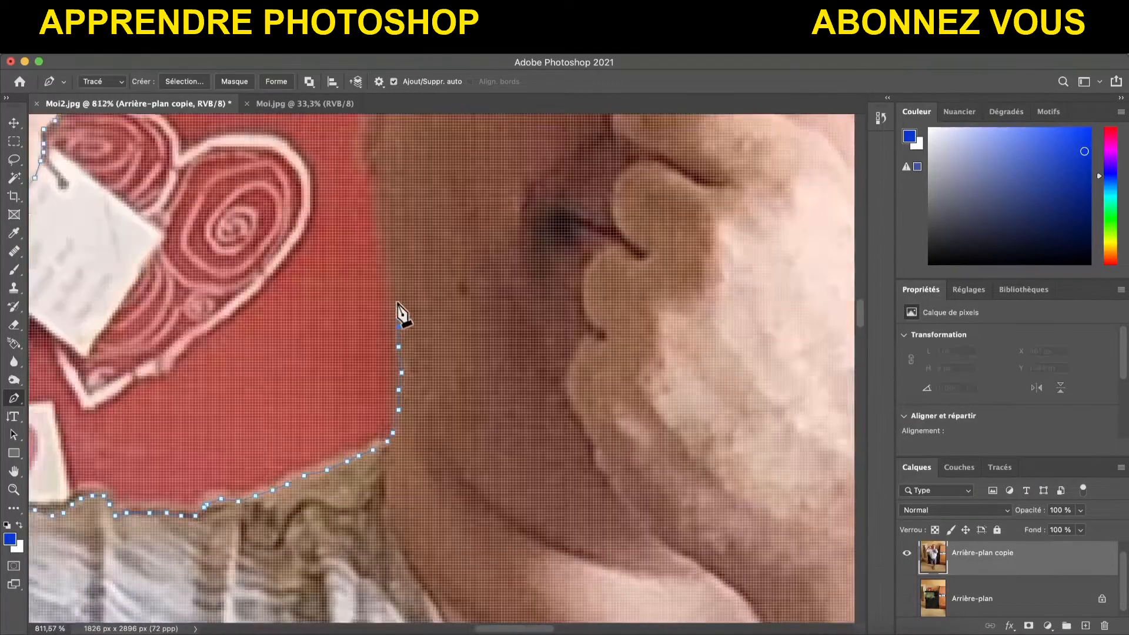
pyautogui.click(416, 329)
pyautogui.scroll(4, 418, 336)
pyautogui.click(374, 288)
pyautogui.click(375, 203)
pyautogui.scroll(4, 377, 203)
pyautogui.click(378, 243)
pyautogui.scroll(4, 386, 254)
pyautogui.click(416, 303)
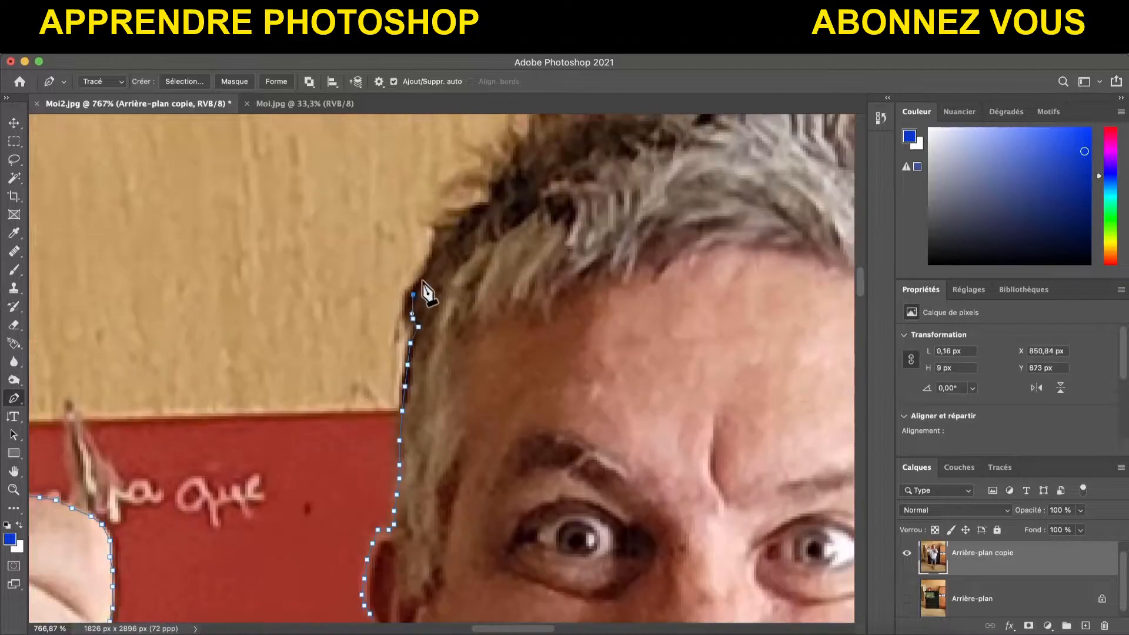
# Trace the path over the top of the hair and down the opposite side of the head.
pyautogui.scroll(4, 416, 302)
pyautogui.click(600, 222)
pyautogui.hscroll(6, 600, 222)
pyautogui.click(404, 207)
pyautogui.click(566, 348)
pyautogui.click(587, 382)
pyautogui.scroll(-4, 591, 385)
pyautogui.click(592, 373)
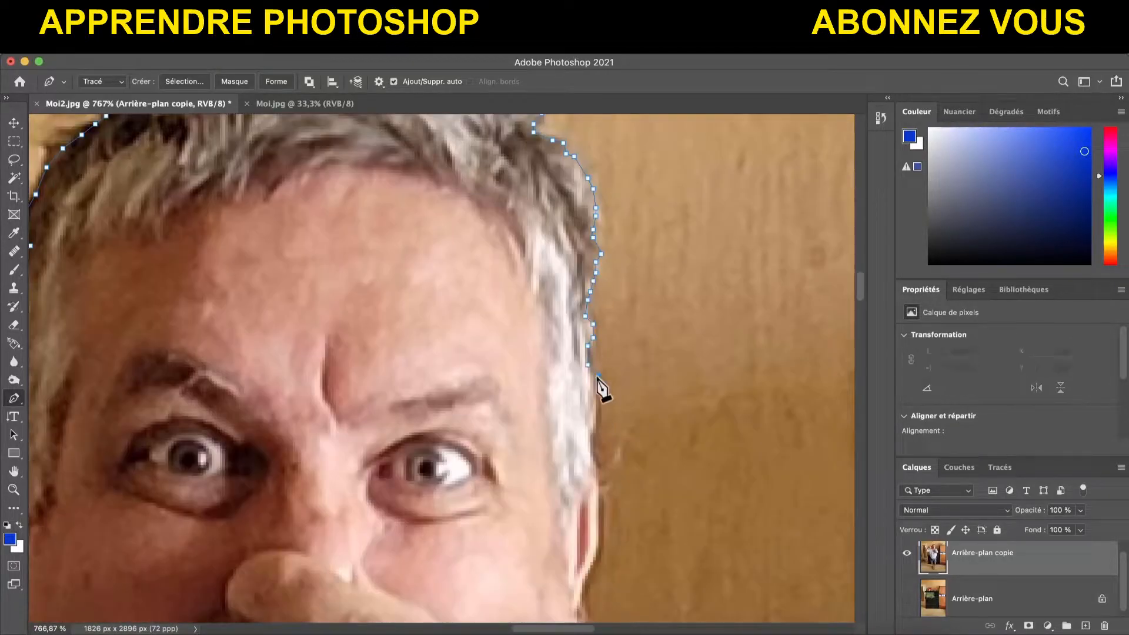
# Carry the path past the ear and around the rest of the body, closing it at its starting point on the T-shirt's edge.
pyautogui.scroll(-5, 592, 372)
pyautogui.click(579, 327)
pyautogui.scroll(-4, 579, 327)
pyautogui.click(573, 276)
pyautogui.click(392, 157)
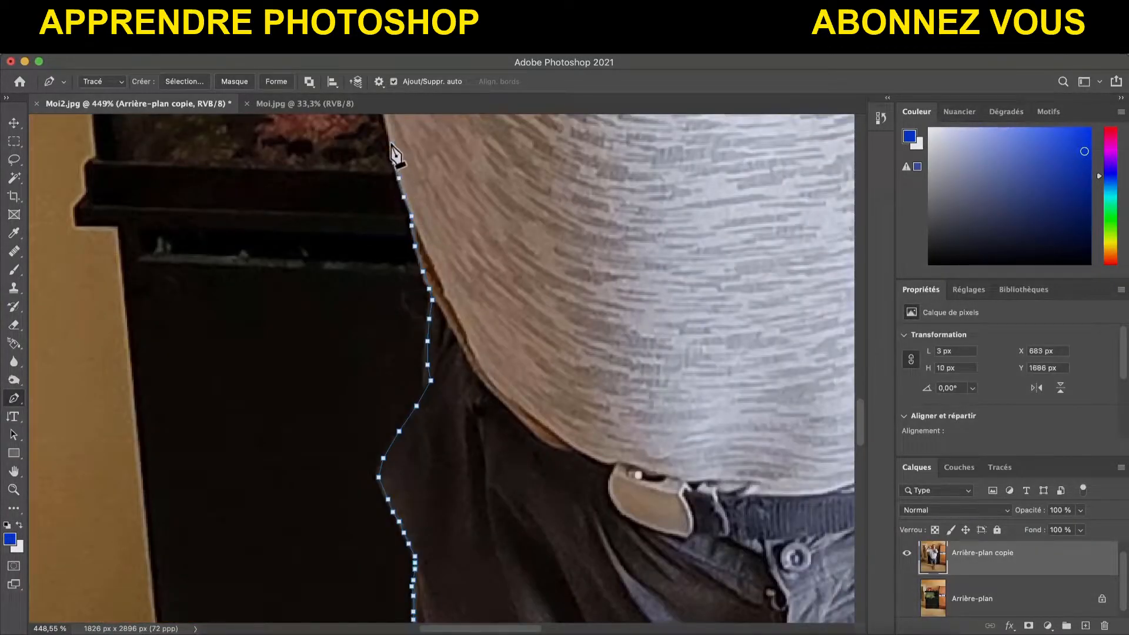
pyautogui.click(391, 144)
pyautogui.click(386, 122)
pyautogui.scroll(4, 386, 124)
pyautogui.click(380, 208)
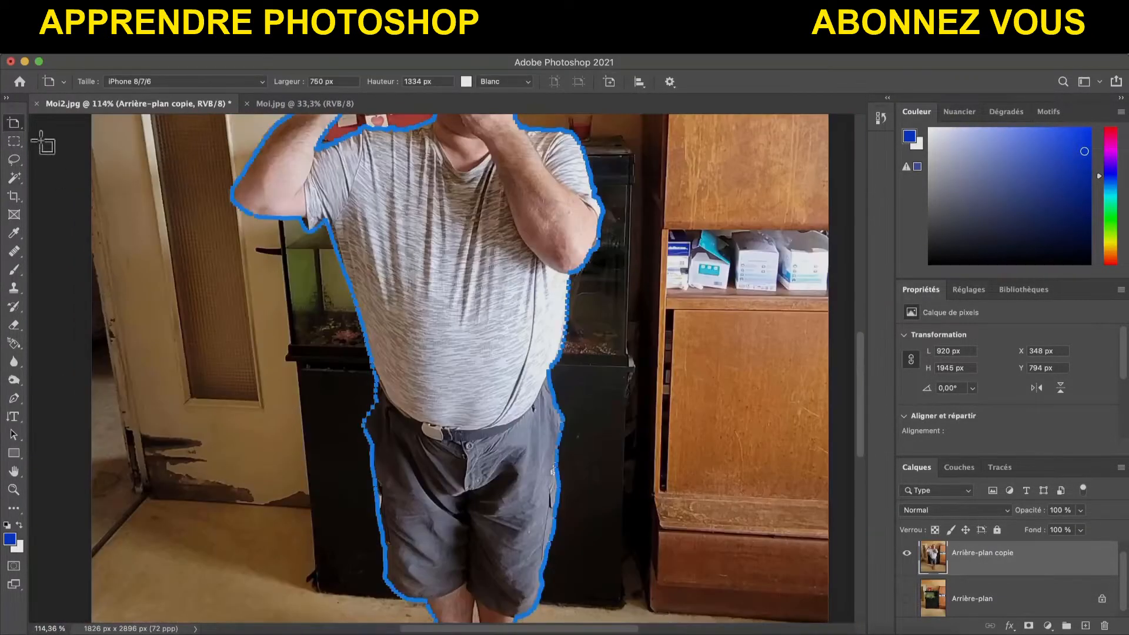
# Add a layer mask and a vector mask to the Arrière-plan copie layer, using the traced path to cut out the man.
pyautogui.press('v')
pyautogui.scroll(-1, 658, 323)
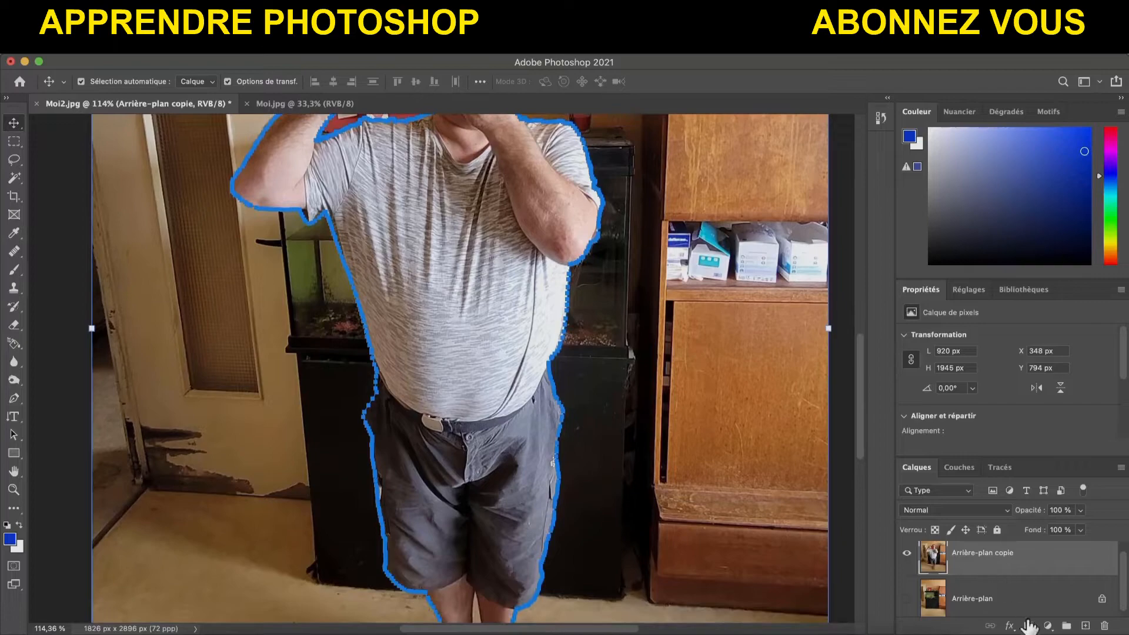
pyautogui.click(14, 471)
pyautogui.click(513, 77)
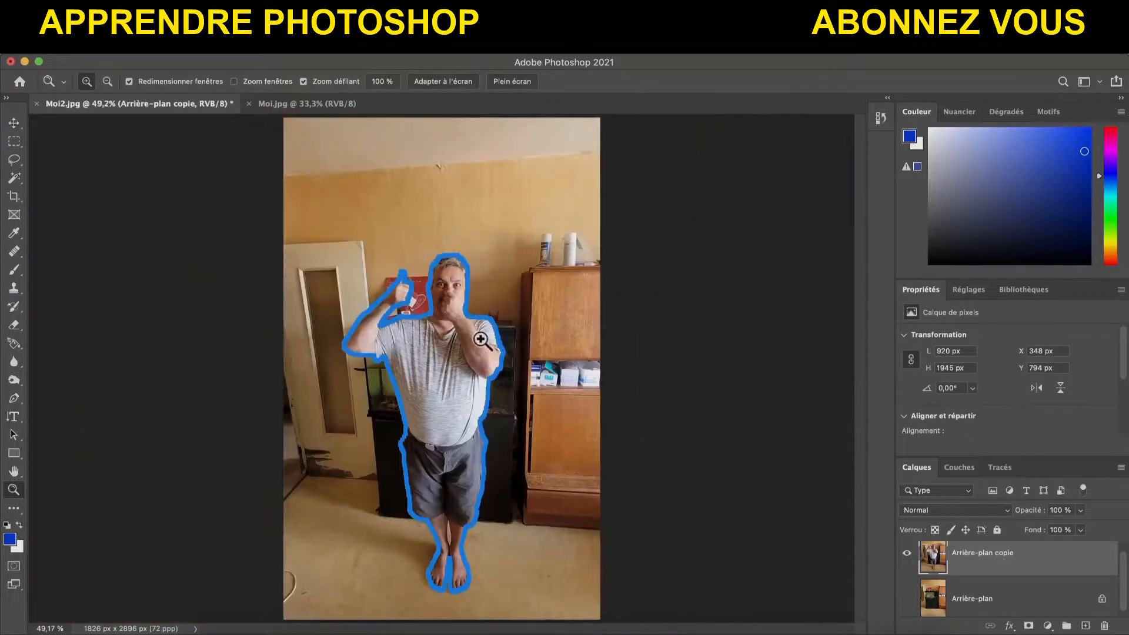
pyautogui.press('v')
pyautogui.click(1030, 625)
pyautogui.click(1030, 625)
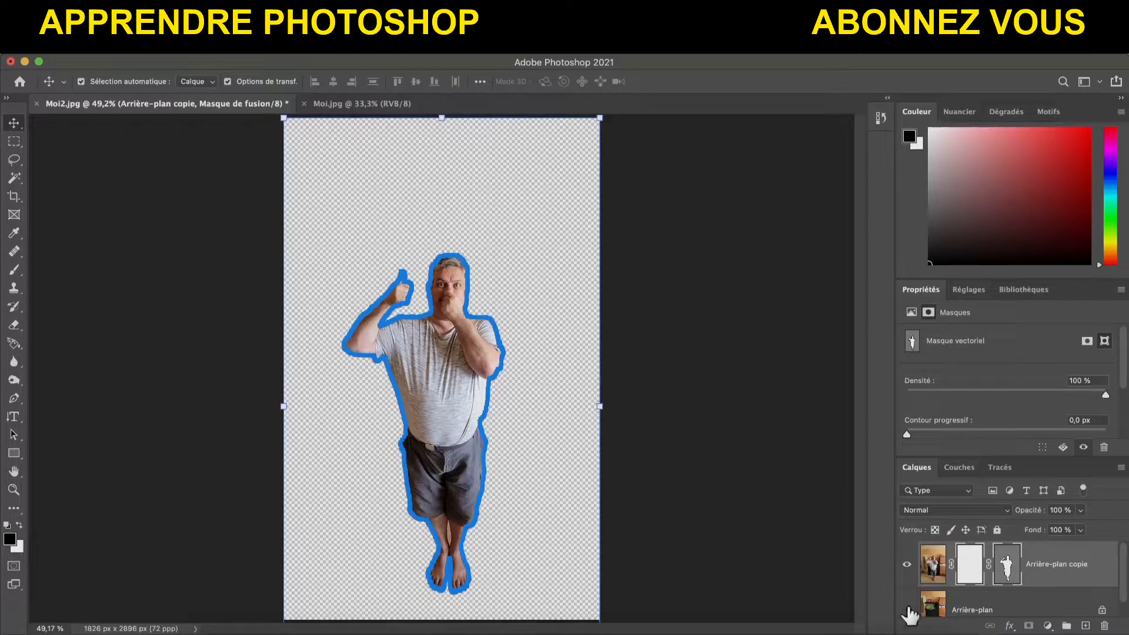
# Show the Arrière-plan layer behind the cut-out man, toggling its visibility to compare.
pyautogui.click(907, 610)
pyautogui.click(788, 526)
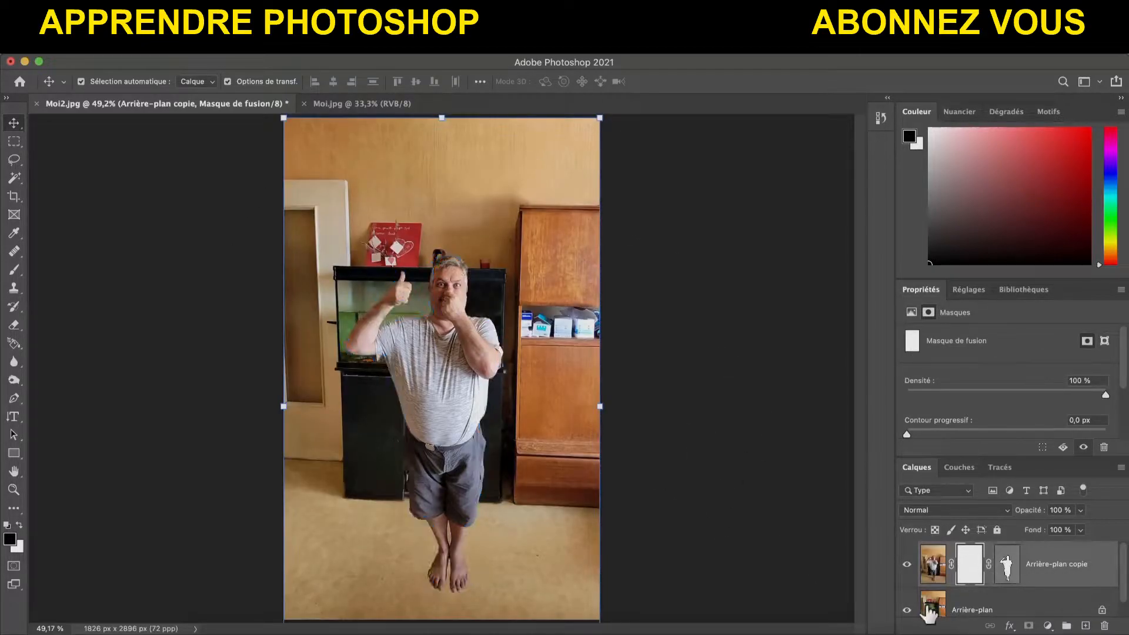
pyautogui.click(907, 610)
pyautogui.click(907, 610)
# Move the cut-out man in front of the aquarium cabinet, with his feet near the photo's lower edge, and deselect the layer.
pyautogui.moveTo(471, 502); pyautogui.dragTo(453, 503)
pyautogui.moveTo(585, 115); pyautogui.dragTo(553, 138)
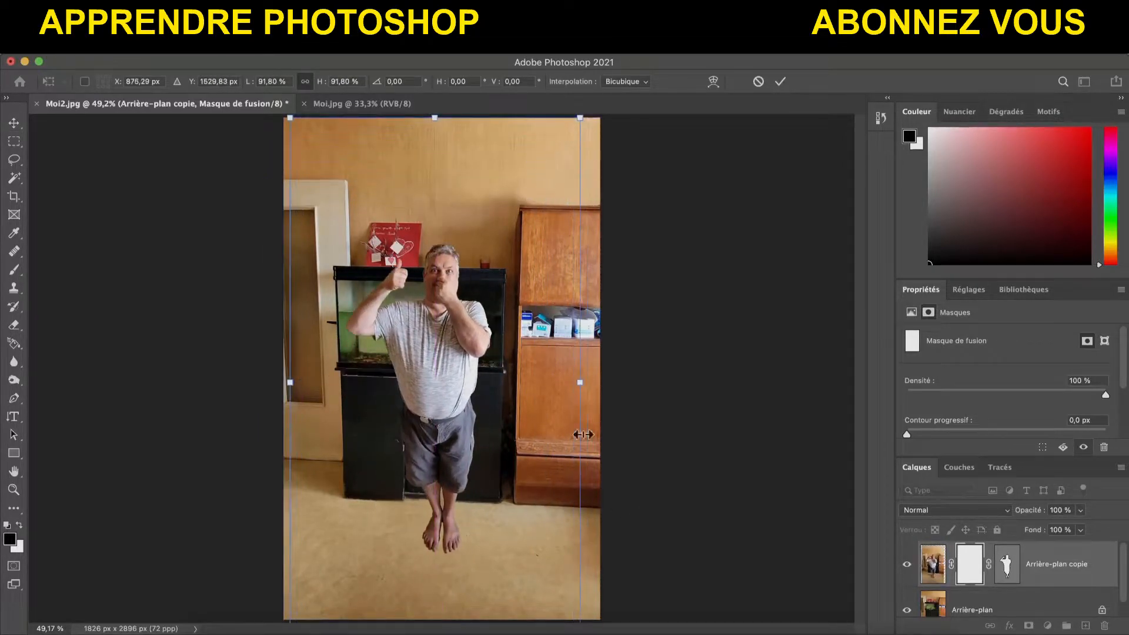
pyautogui.click(759, 81)
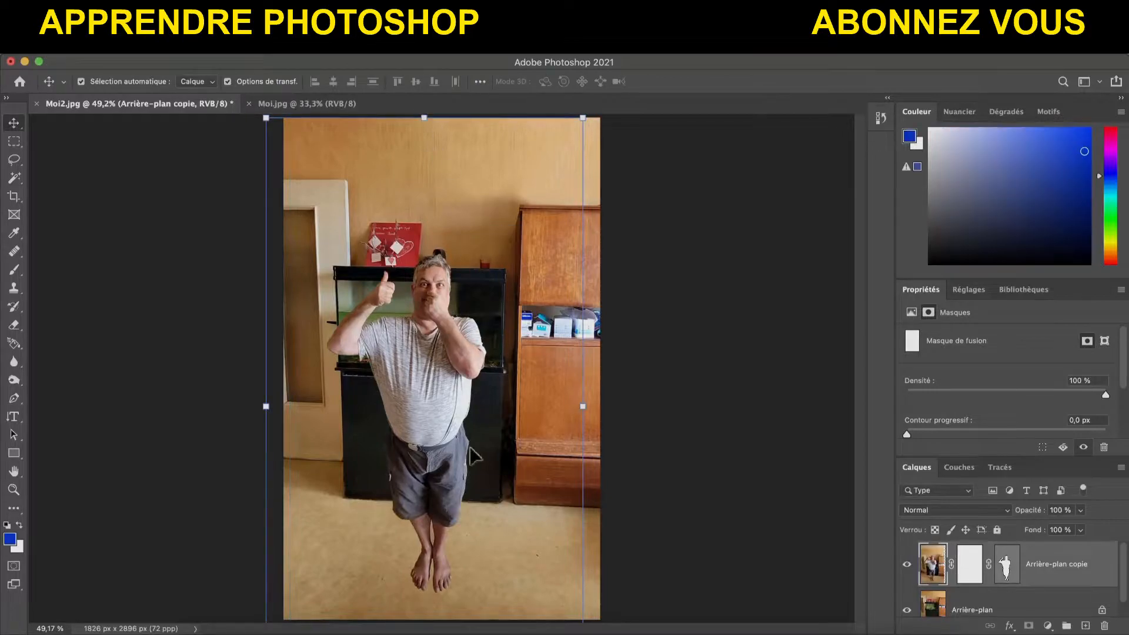
pyautogui.click(976, 574)
pyautogui.click(677, 418)
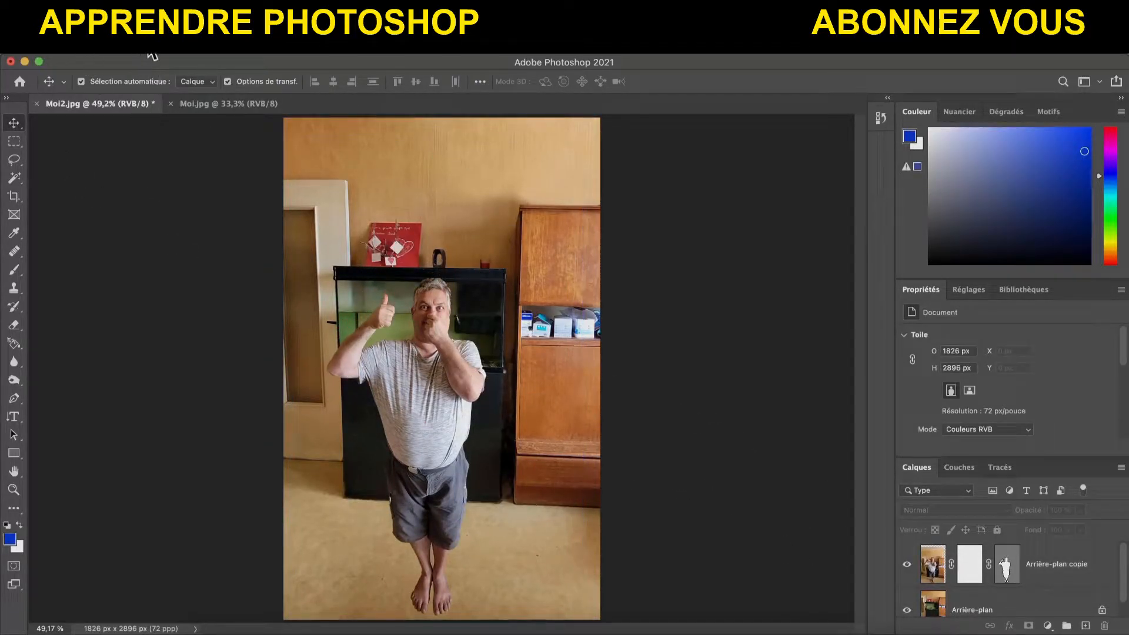
pyautogui.click(12, 491)
pyautogui.click(457, 84)
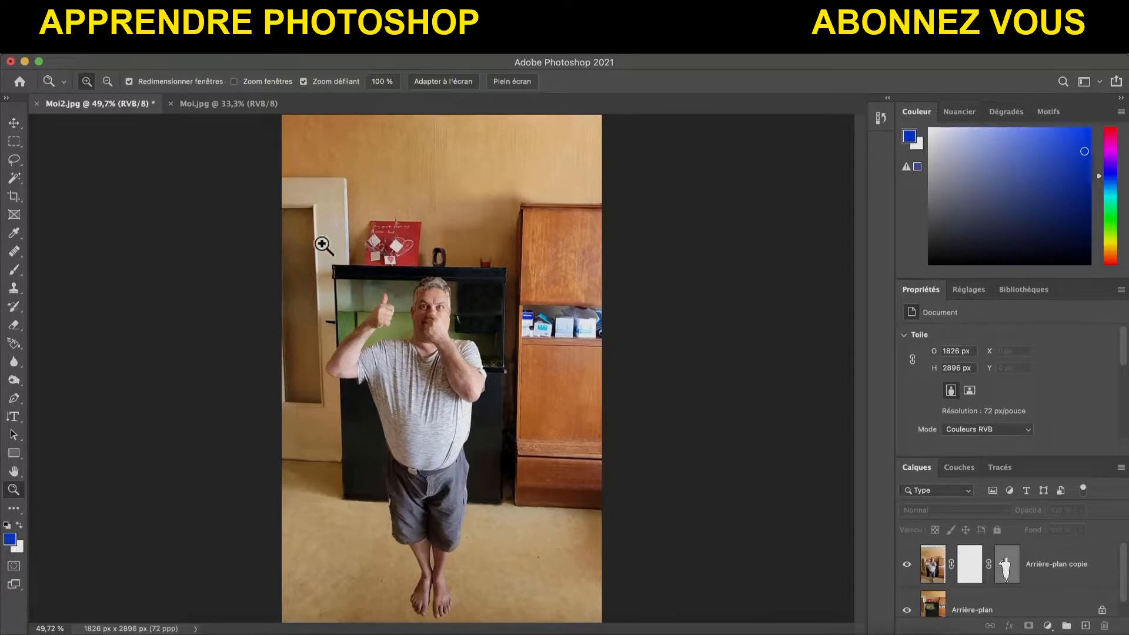
pyautogui.click(108, 81)
pyautogui.click(445, 517)
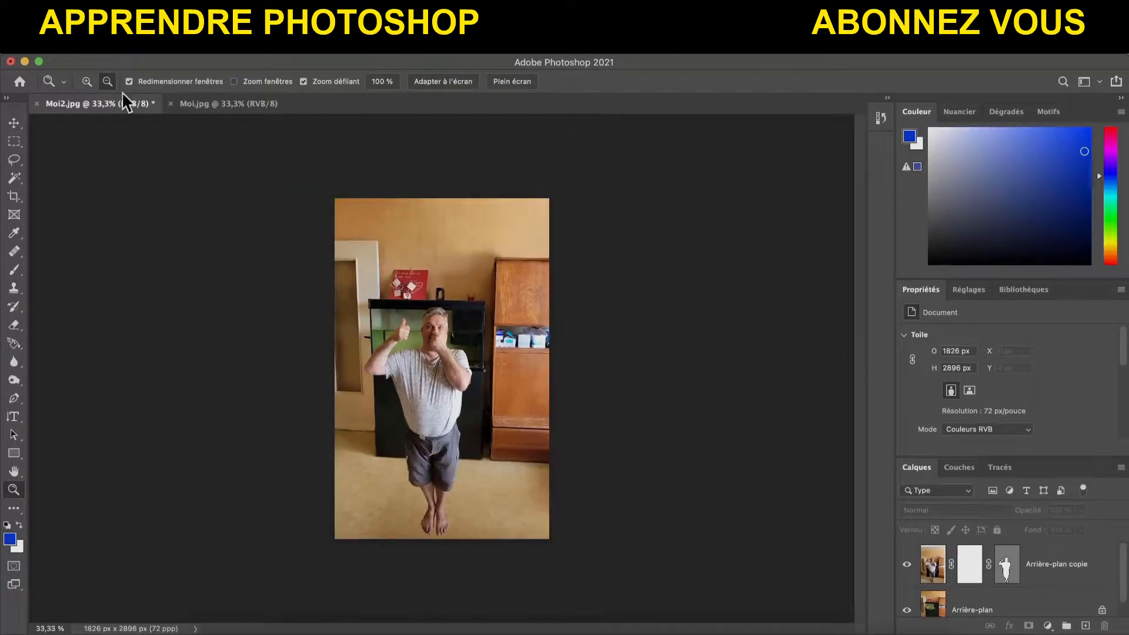
pyautogui.click(86, 81)
pyautogui.click(419, 356)
pyautogui.scroll(-3, 647, 411)
pyautogui.scroll(2, 407, 329)
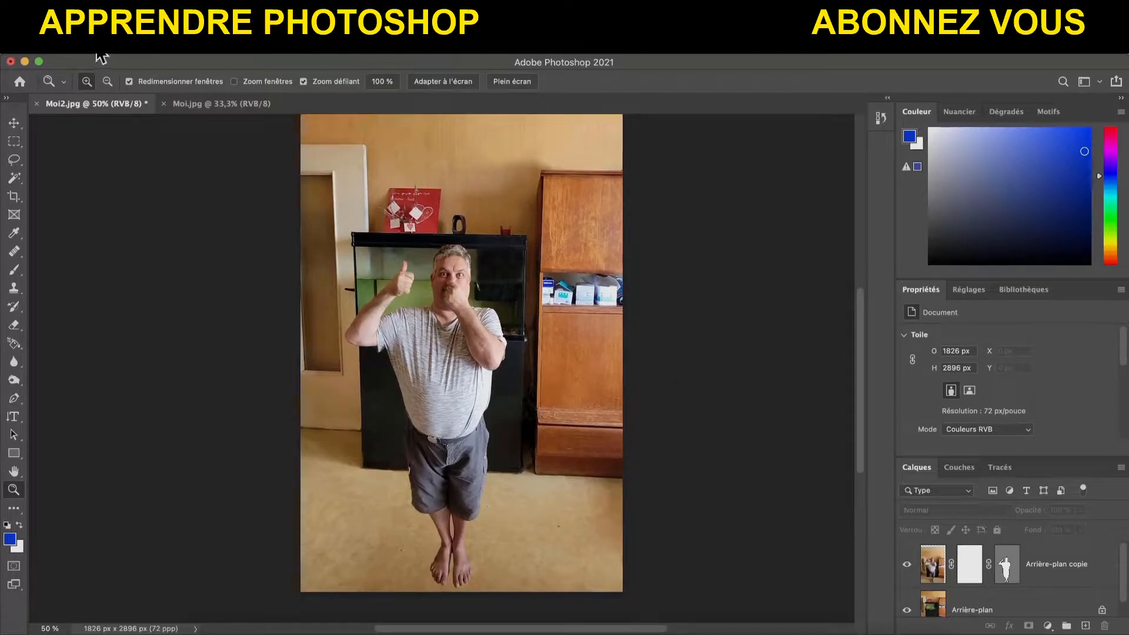
# Open the Unsplash photo of the man in a black suit standing waist-deep in a river.
pyautogui.click(195, 51)
pyautogui.moveTo(110, 49)
pyautogui.click(113, 75)
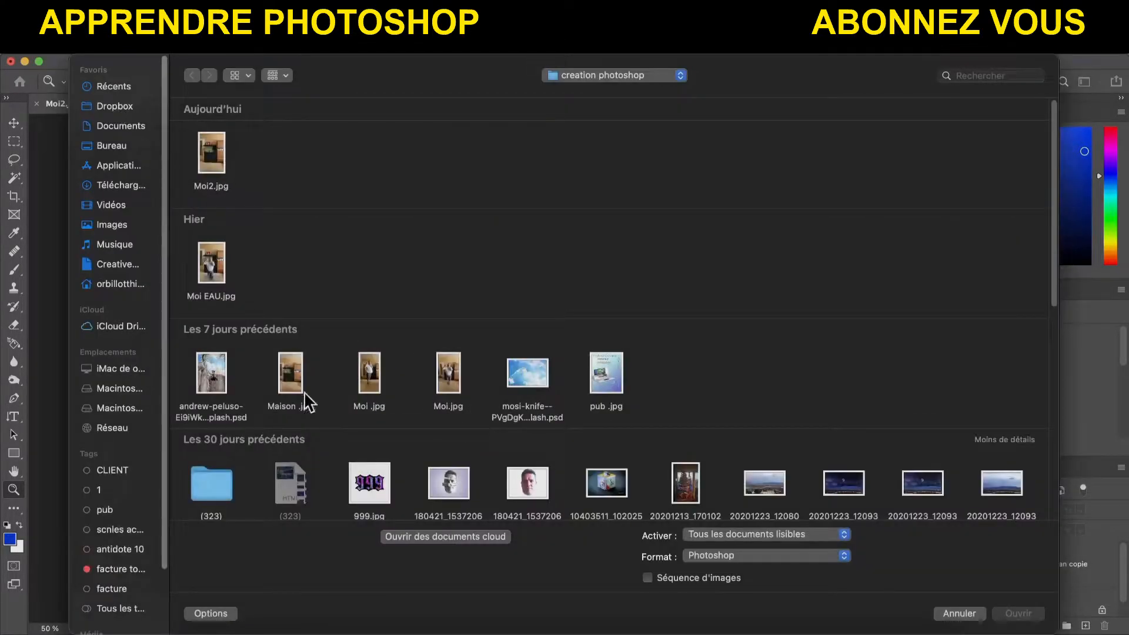
pyautogui.click(1009, 441)
pyautogui.scroll(-10, 775, 404)
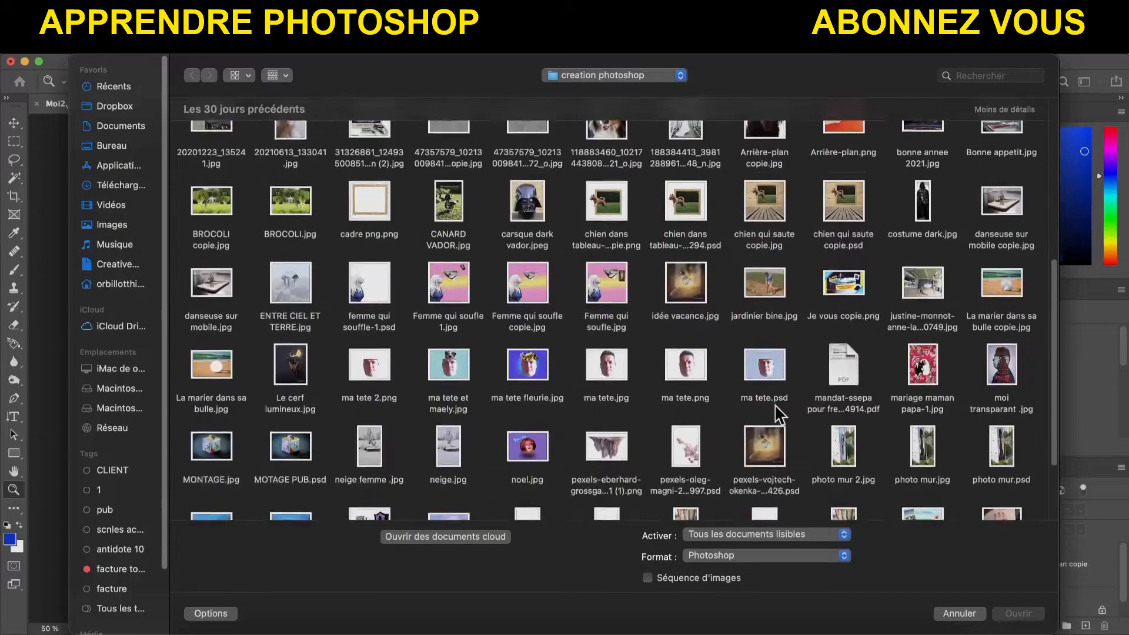
pyautogui.scroll(10, 738, 232)
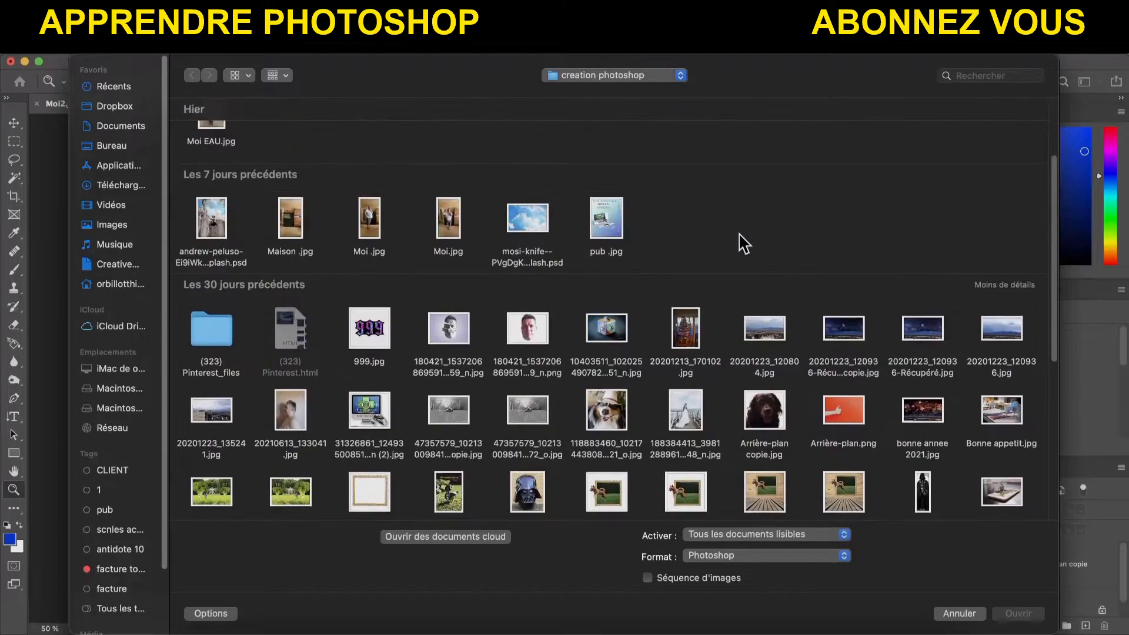
pyautogui.scroll(-8, 862, 359)
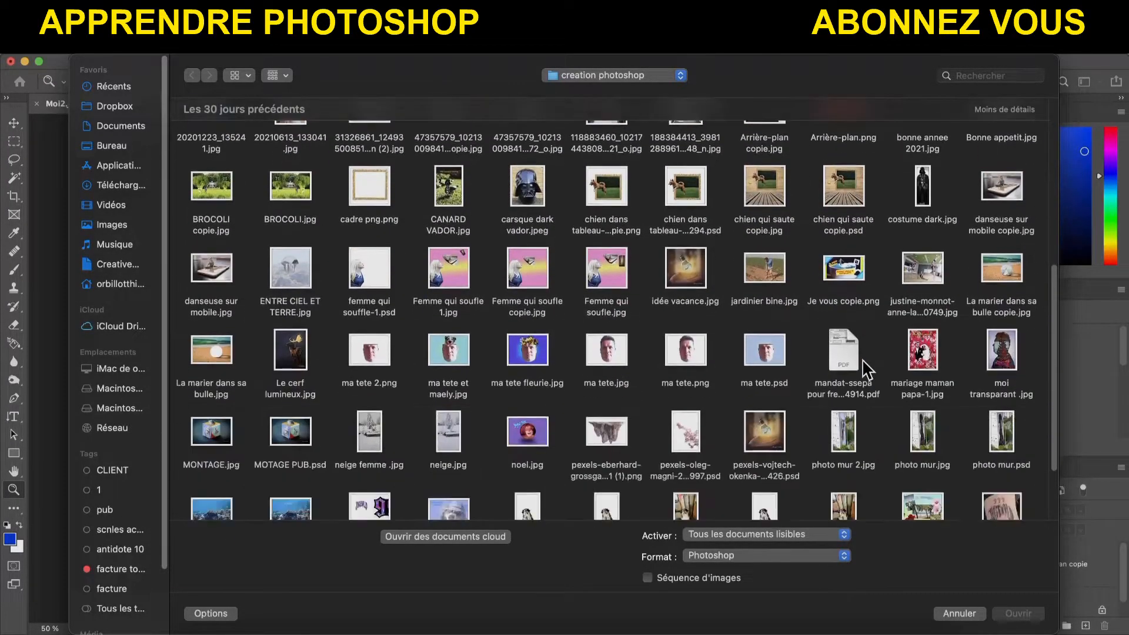
pyautogui.scroll(8, 865, 370)
pyautogui.click(114, 87)
pyautogui.click(773, 274)
pyautogui.click(1021, 613)
# Duplicate the river photo's background layer into the Moi2.jpg document and switch back to Moi2.jpg.
pyautogui.click(800, 481)
pyautogui.rightClick(372, 106)
pyautogui.rightClick(1021, 562)
pyautogui.click(941, 458)
pyautogui.click(764, 412)
pyautogui.click(736, 381)
pyautogui.click(815, 360)
pyautogui.click(171, 106)
# Scale the river photo layer down to about 48 % and place it over the man in the room.
pyautogui.press('v')
pyautogui.scroll(4, 310, 491)
pyautogui.moveTo(301, 214); pyautogui.dragTo(593, 410)
pyautogui.moveTo(606, 447); pyautogui.dragTo(74, 188)
pyautogui.moveTo(827, 151); pyautogui.dragTo(569, 323)
pyautogui.moveTo(483, 390); pyautogui.dragTo(599, 331)
pyautogui.scroll(-5, 777, 403)
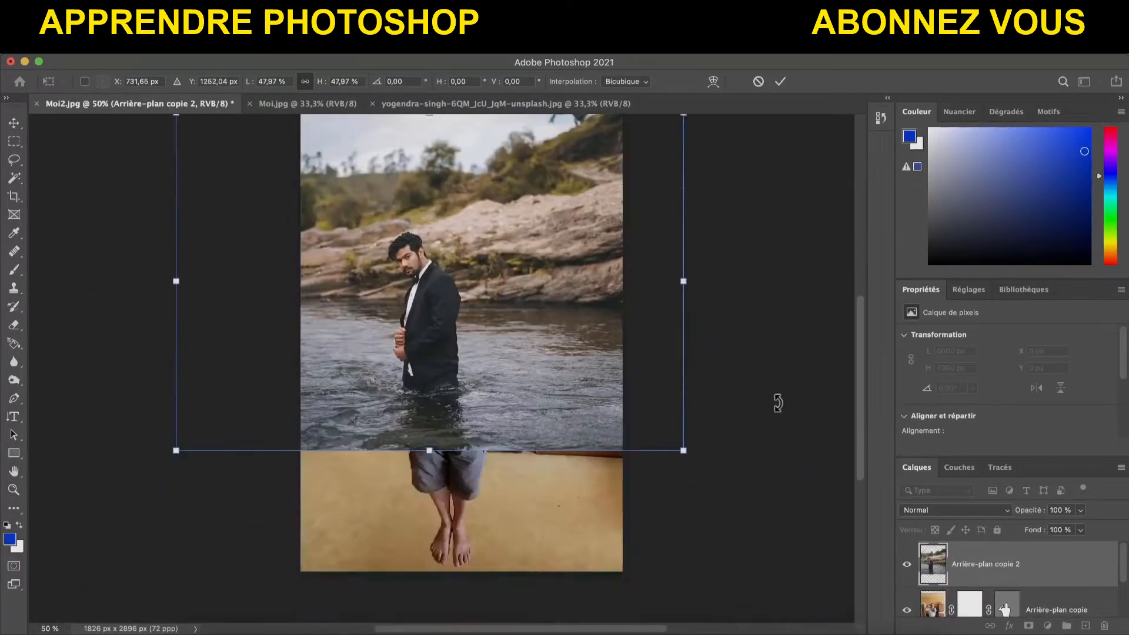
pyautogui.moveTo(531, 211); pyautogui.dragTo(552, 294)
# Lower the river layer to 57 % opacity, scale it to about 49.4 % and align the suited man with the cut-out man's legs.
pyautogui.click(1039, 514)
pyautogui.moveTo(1039, 517)
pyautogui.mouseDown()
pyautogui.moveTo(1004, 521)
pyautogui.moveTo(1020, 520)
pyautogui.mouseUp()
pyautogui.moveTo(445, 492); pyautogui.dragTo(446, 504)
pyautogui.moveTo(460, 328); pyautogui.dragTo(459, 330)
pyautogui.moveTo(1037, 517); pyautogui.dragTo(1050, 518)
pyautogui.moveTo(482, 385); pyautogui.dragTo(475, 393)
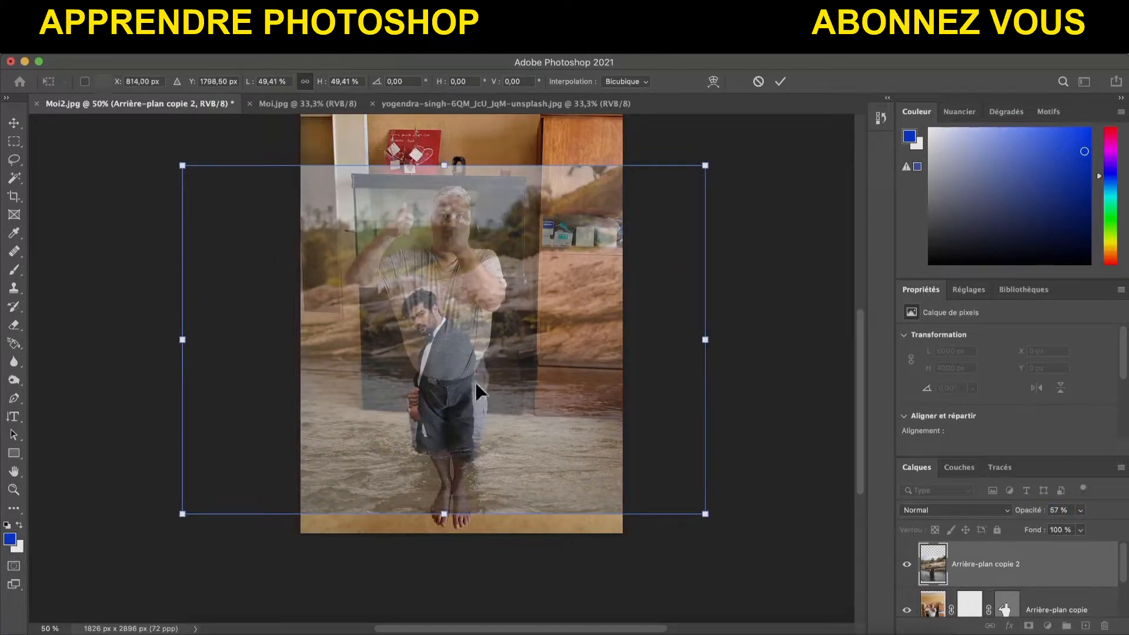
pyautogui.scroll(-2, 347, 336)
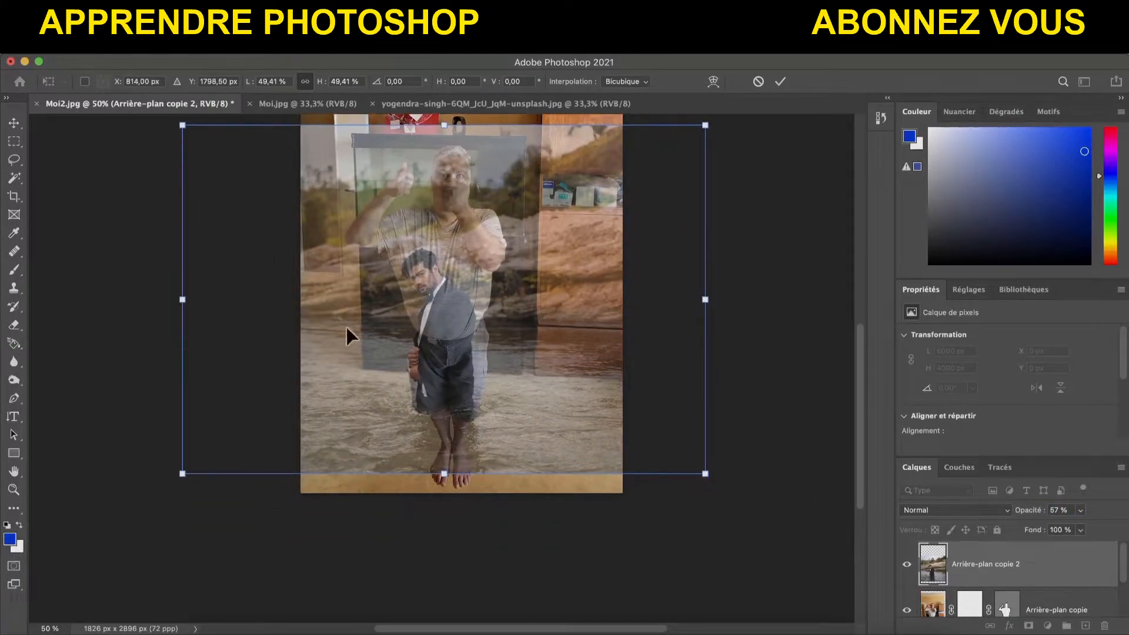
pyautogui.press('Return')
pyautogui.moveTo(469, 312); pyautogui.dragTo(475, 312)
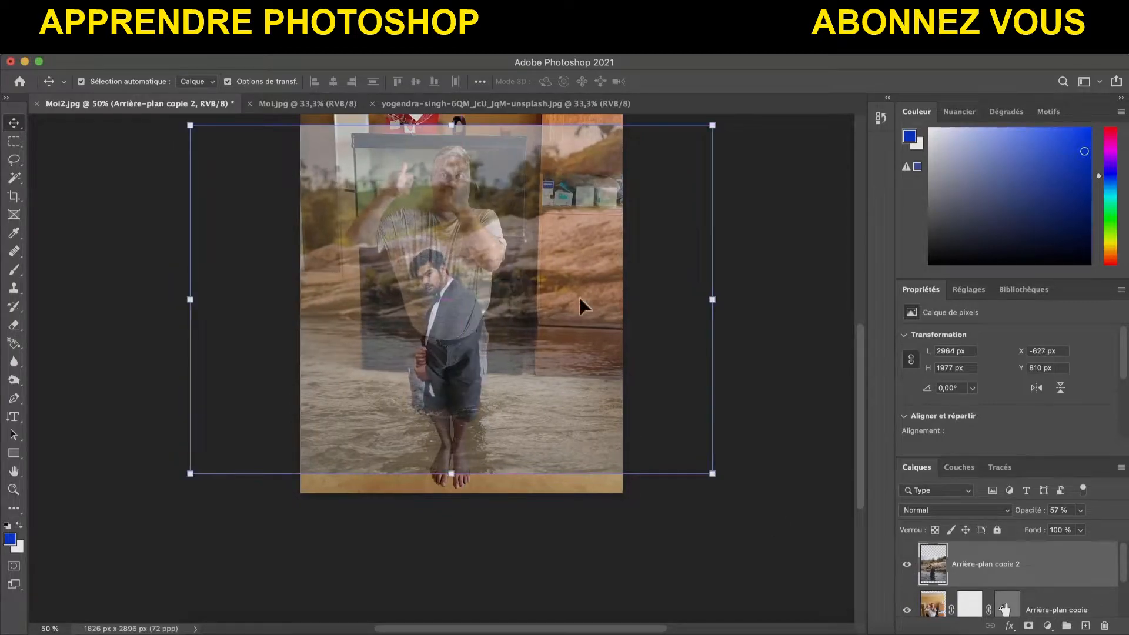
# Hide the Arrière-plan copie and Arrière-plan layers and raise Arrière-plan copie 2 to 98 % opacity.
pyautogui.click(908, 610)
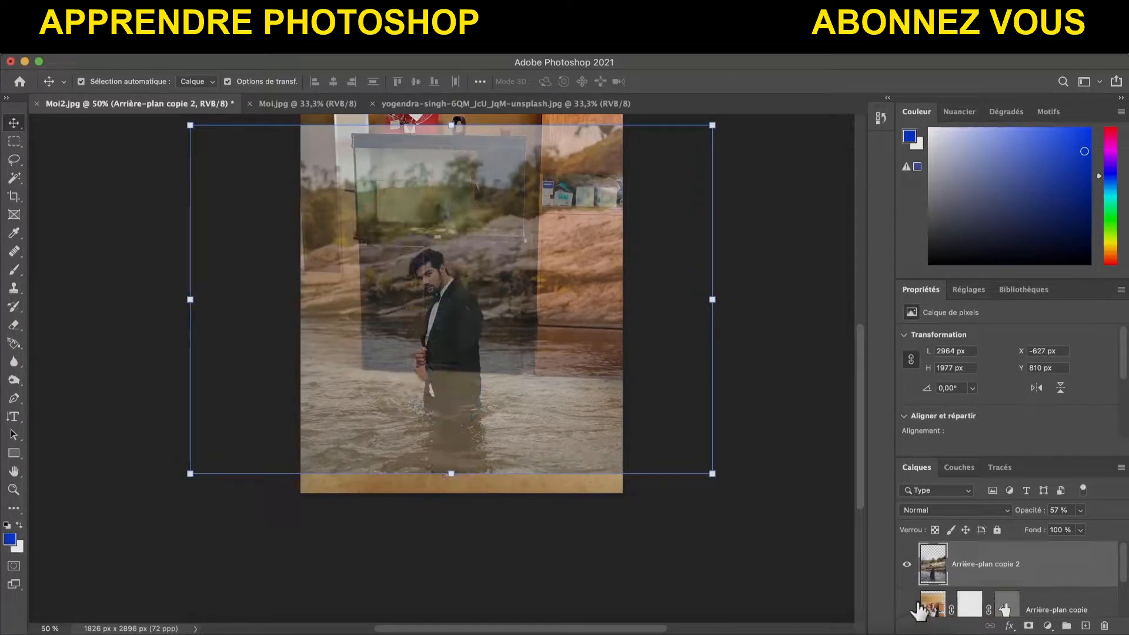
pyautogui.scroll(-3, 907, 609)
pyautogui.click(907, 595)
pyautogui.moveTo(1030, 510); pyautogui.dragTo(1071, 514)
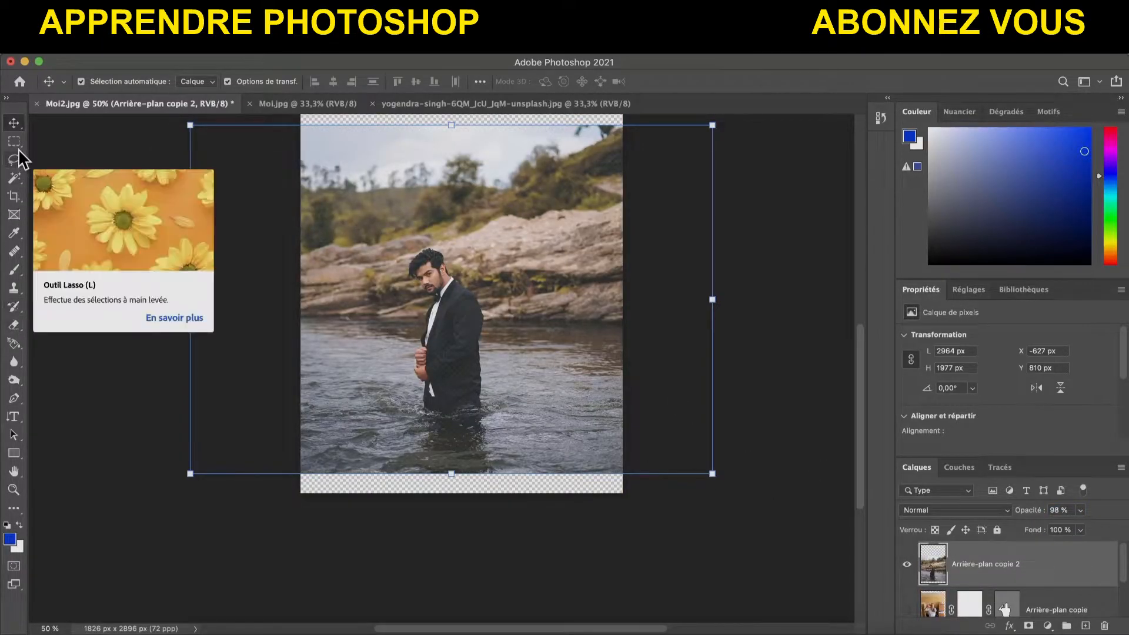
# Start a Pen path beside the suit just above the waterline and trace the left side of the water down to the river photo's lower edge.
pyautogui.click(14, 178)
pyautogui.click(15, 398)
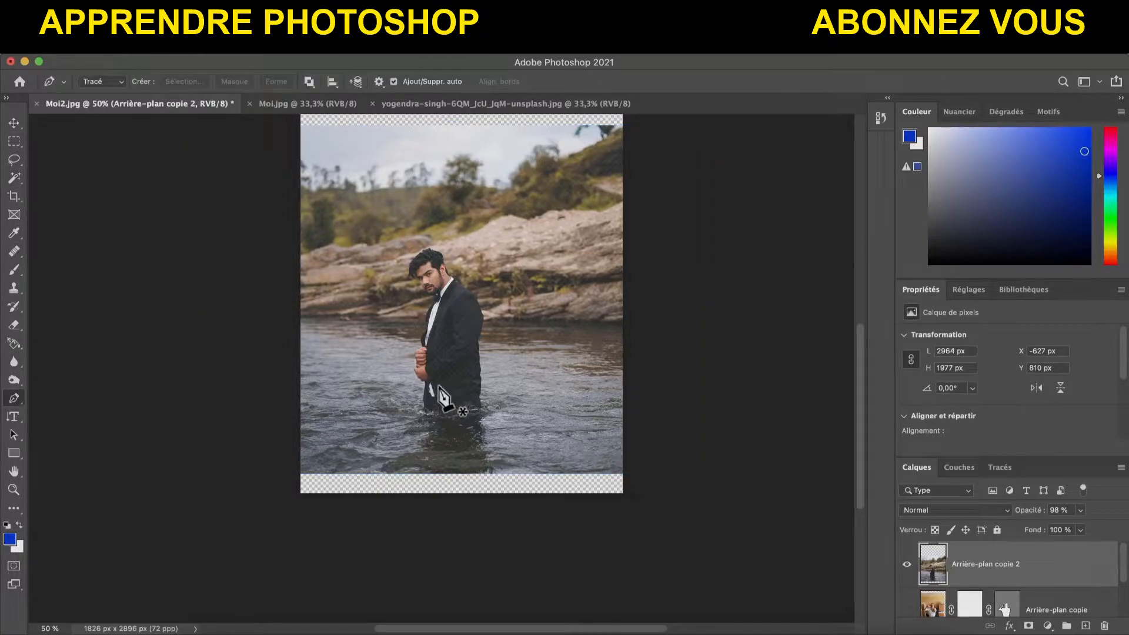
pyautogui.scroll(10, 433, 393)
pyautogui.click(409, 377)
pyautogui.click(392, 372)
pyautogui.click(364, 366)
pyautogui.click(320, 360)
pyautogui.click(290, 364)
pyautogui.click(247, 375)
pyautogui.click(220, 414)
pyautogui.click(196, 433)
pyautogui.click(195, 462)
pyautogui.click(214, 485)
pyautogui.click(284, 528)
pyautogui.click(331, 555)
pyautogui.click(527, 610)
# Carry the path up the right side of the water and back across the jacket below the hands, closing it at its start.
pyautogui.click(638, 602)
pyautogui.click(705, 579)
pyautogui.click(751, 494)
pyautogui.click(782, 450)
pyautogui.click(758, 380)
pyautogui.click(709, 362)
pyautogui.click(590, 360)
pyautogui.click(574, 363)
pyautogui.click(568, 370)
pyautogui.click(570, 381)
pyautogui.click(574, 390)
pyautogui.click(549, 388)
pyautogui.click(513, 389)
pyautogui.click(445, 388)
pyautogui.click(423, 381)
pyautogui.click(409, 377)
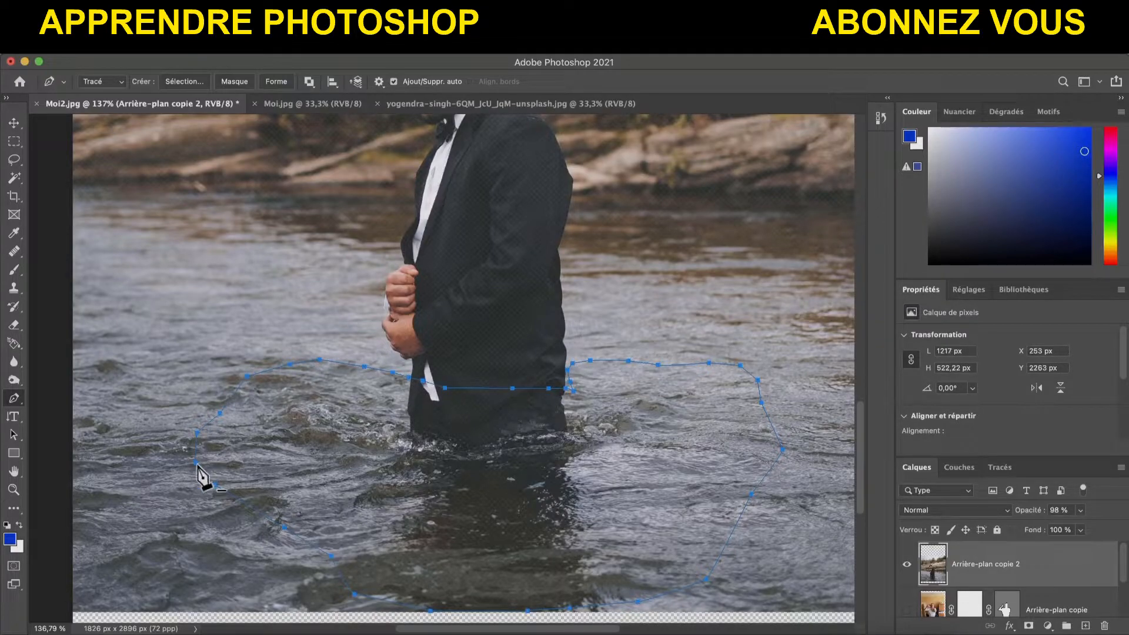
# Reshape the water path at its leftmost anchor points.
pyautogui.rightClick(182, 432)
pyautogui.click(194, 445)
pyautogui.rightClick(209, 432)
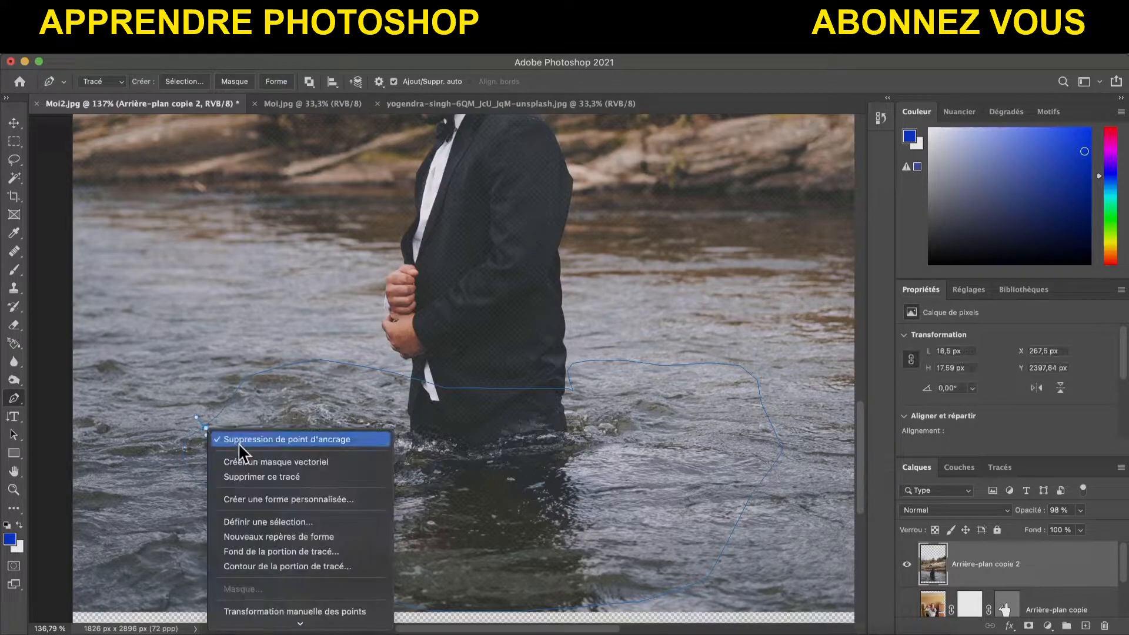
pyautogui.click(230, 436)
# Add a layer mask and a vector mask from the path to Arrière-plan copie 2, and show the Arrière-plan copie layer.
pyautogui.click(1030, 626)
pyautogui.click(1049, 626)
pyautogui.click(1031, 626)
pyautogui.click(907, 610)
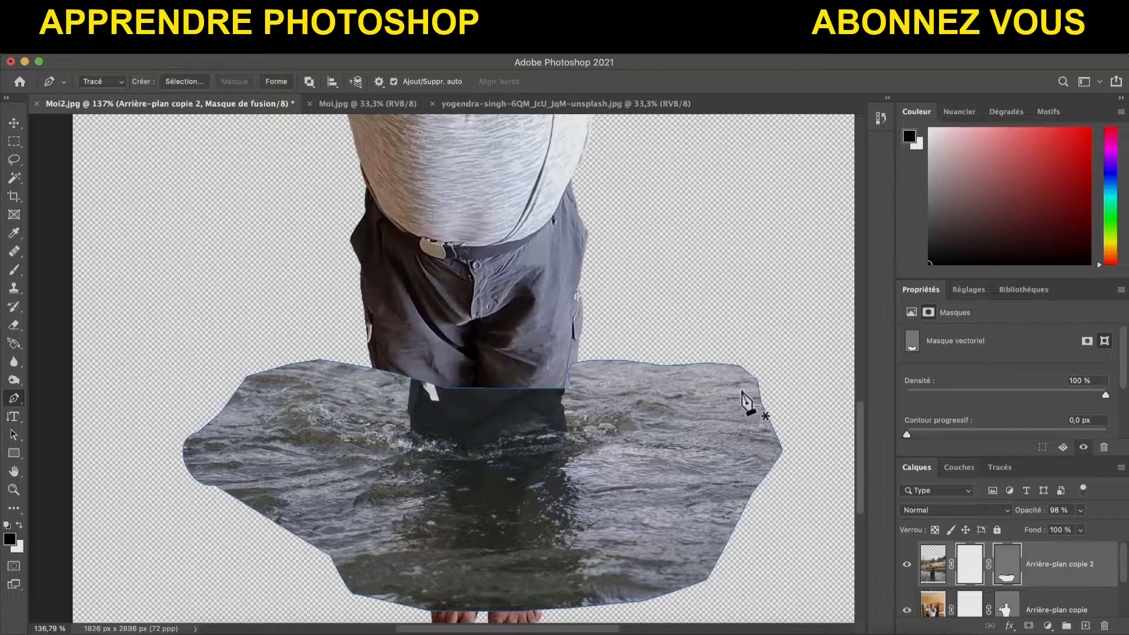
# Move the cut-out water slightly left and down so it covers the man's lower legs and feet.
pyautogui.scroll(-3, 524, 373)
pyautogui.press('v')
pyautogui.moveTo(700, 519); pyautogui.dragTo(671, 554)
pyautogui.moveTo(614, 470); pyautogui.dragTo(616, 487)
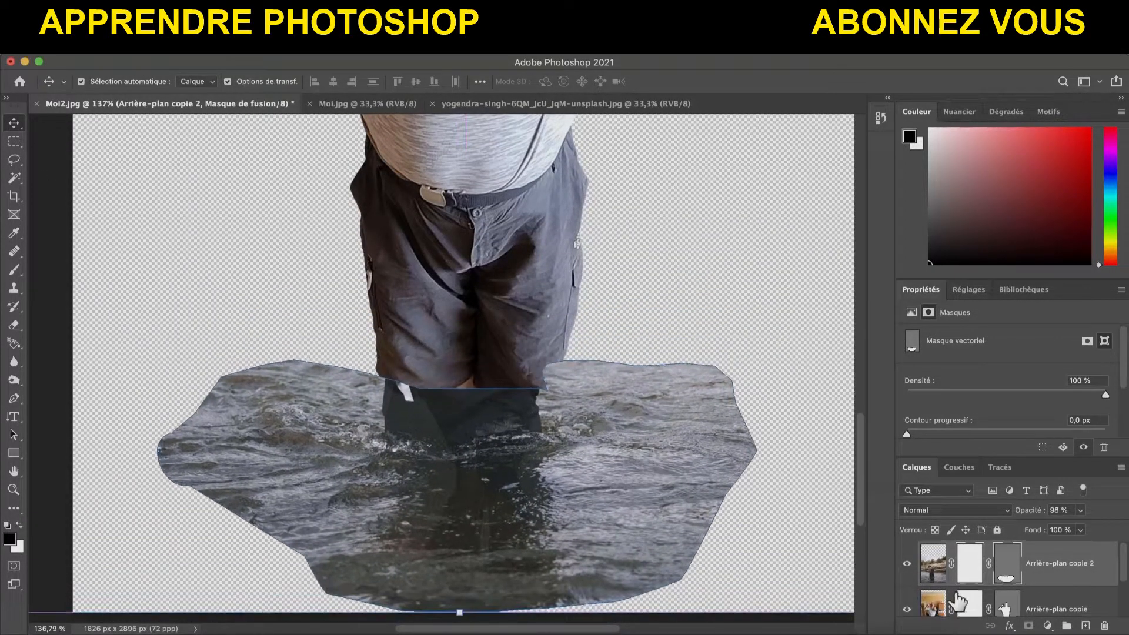
# Show the Arrière-plan room layer and select the layer mask of Arrière-plan copie 2.
pyautogui.scroll(-3, 960, 600)
pyautogui.scroll(-3, 754, 570)
pyautogui.scroll(-1, 965, 584)
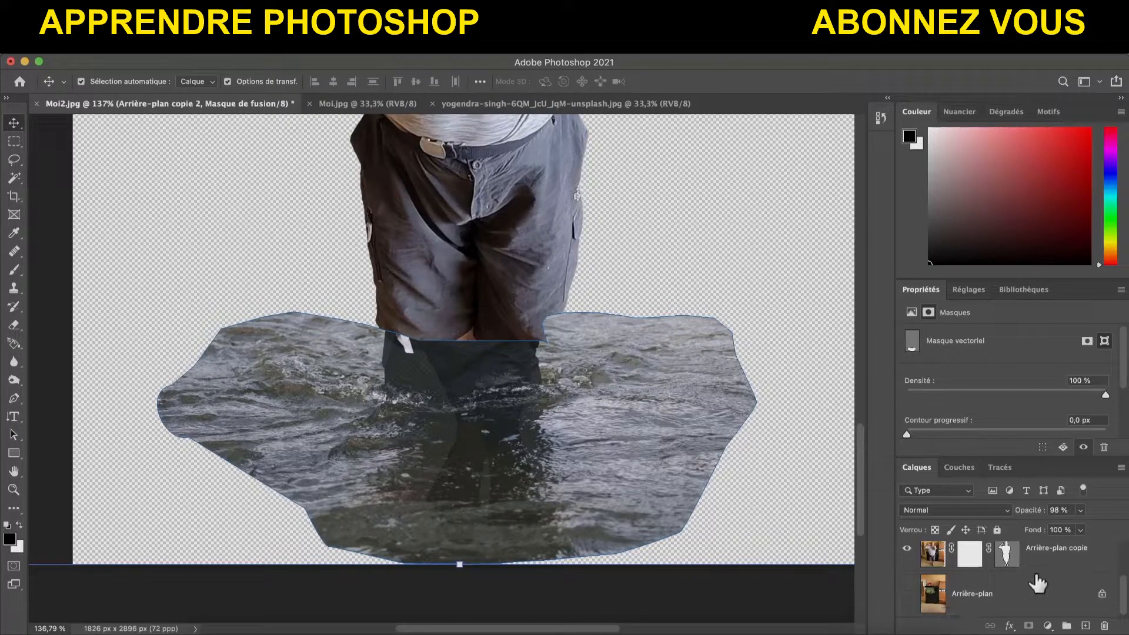
pyautogui.click(907, 599)
pyautogui.scroll(-1, 539, 332)
pyautogui.scroll(3, 972, 574)
pyautogui.click(973, 572)
pyautogui.scroll(-2, 971, 589)
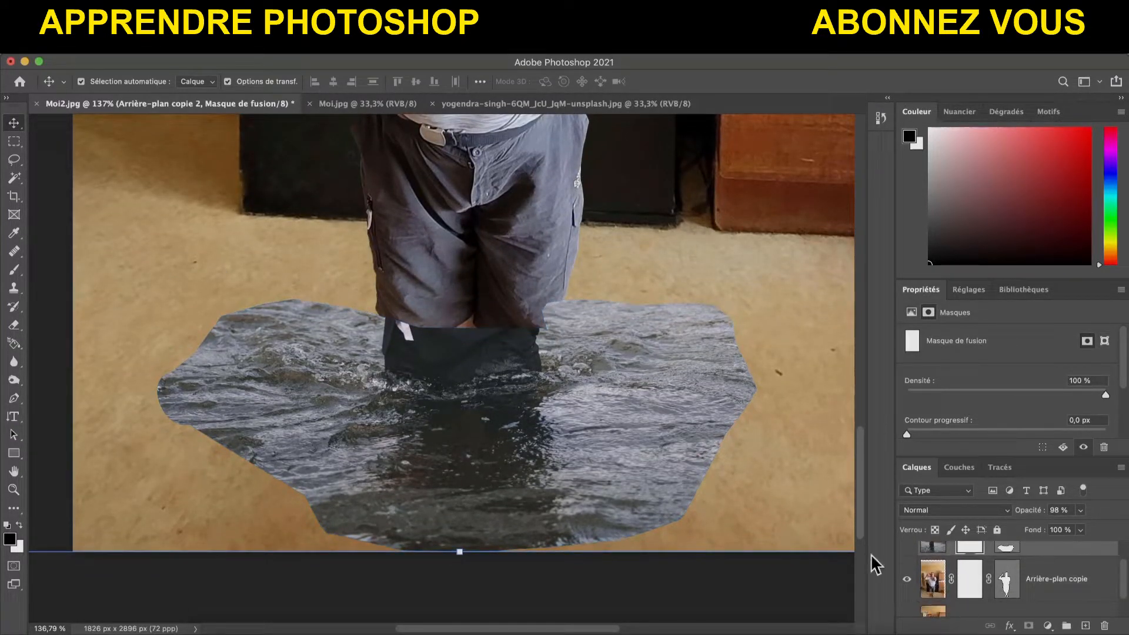
# Enlarge the water layer to about 113.6 % and position it around the man's legs at the photo's lower edge.
pyautogui.scroll(-6, 217, 512)
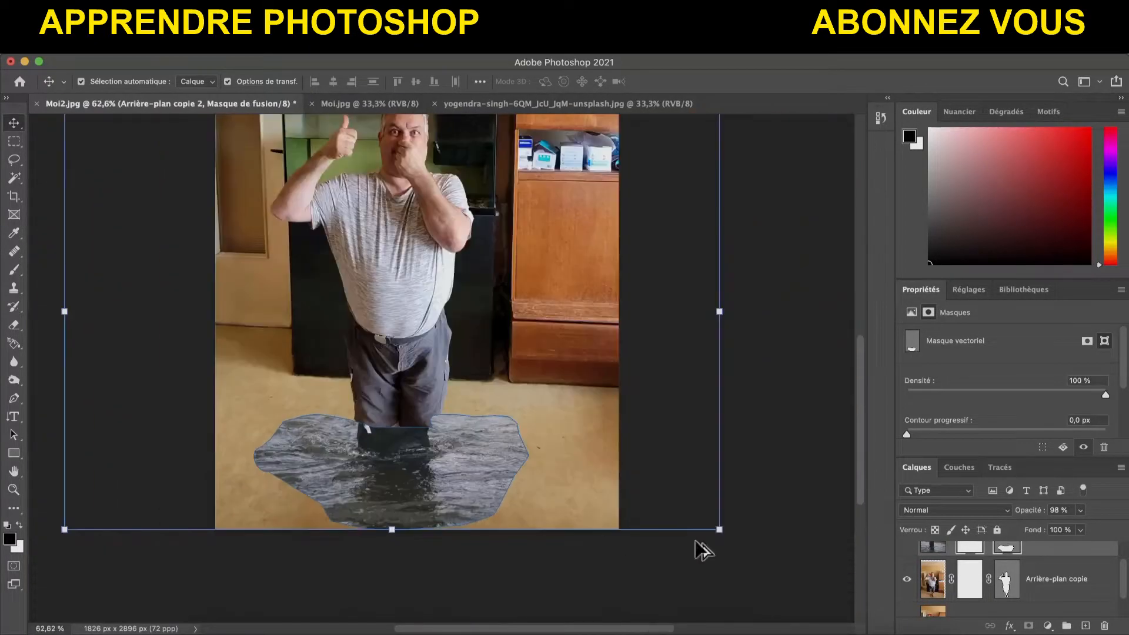
pyautogui.moveTo(720, 529); pyautogui.dragTo(744, 526)
pyautogui.moveTo(461, 370)
pyautogui.mouseDown()
pyautogui.moveTo(494, 361)
pyautogui.moveTo(465, 358)
pyautogui.mouseUp()
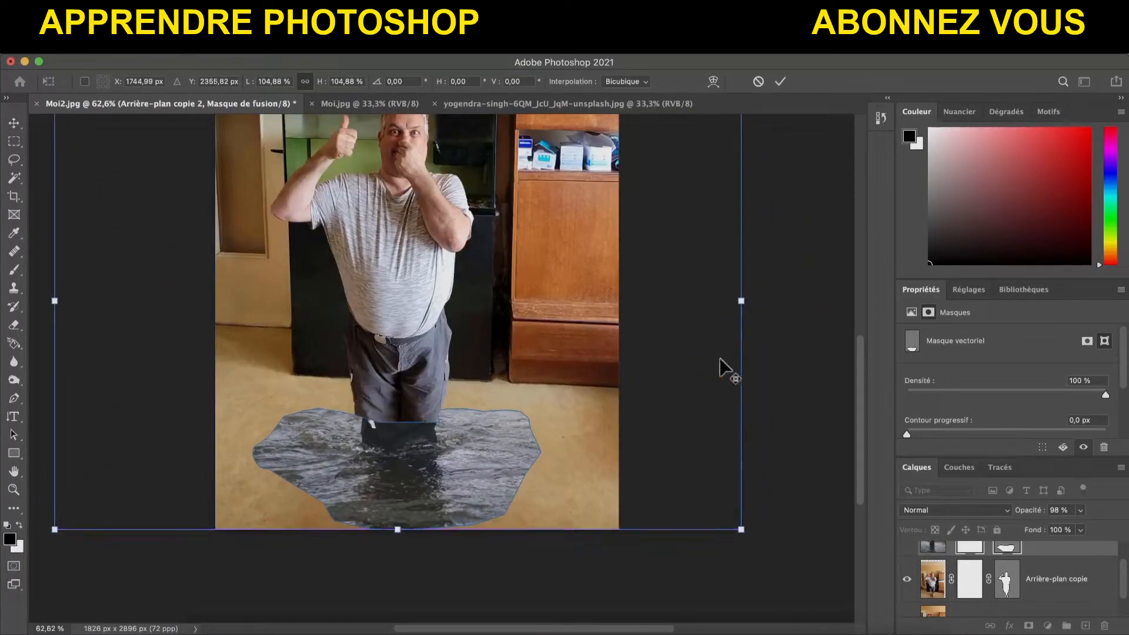
pyautogui.moveTo(56, 300); pyautogui.dragTo(39, 300)
pyautogui.moveTo(746, 297); pyautogui.dragTo(765, 291)
pyautogui.moveTo(650, 353); pyautogui.dragTo(664, 357)
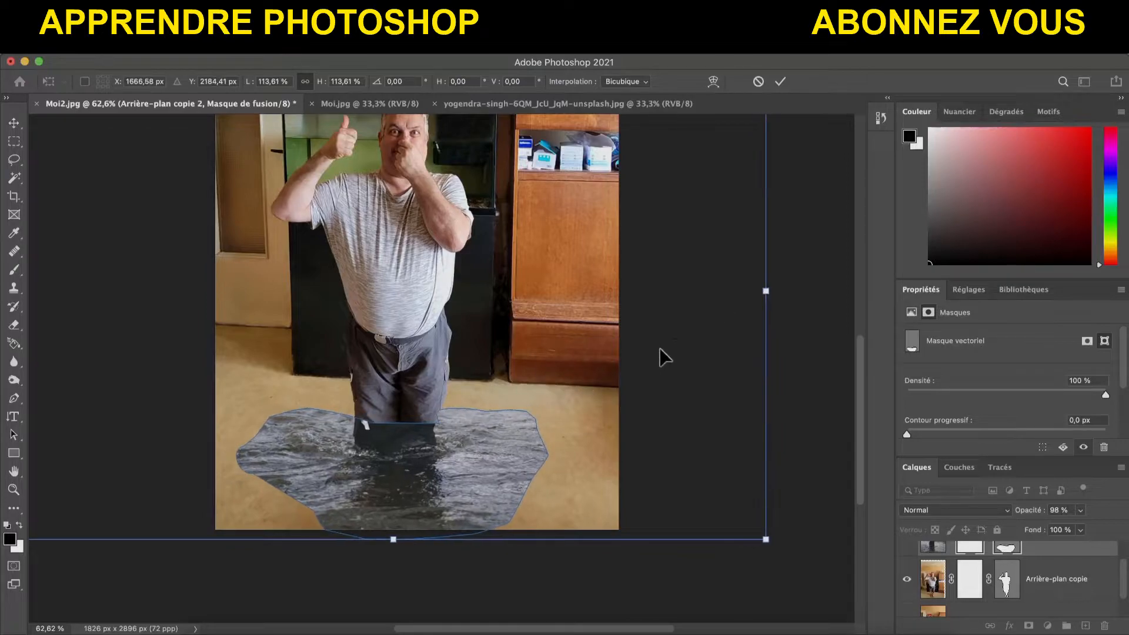
pyautogui.moveTo(556, 408); pyautogui.dragTo(557, 410)
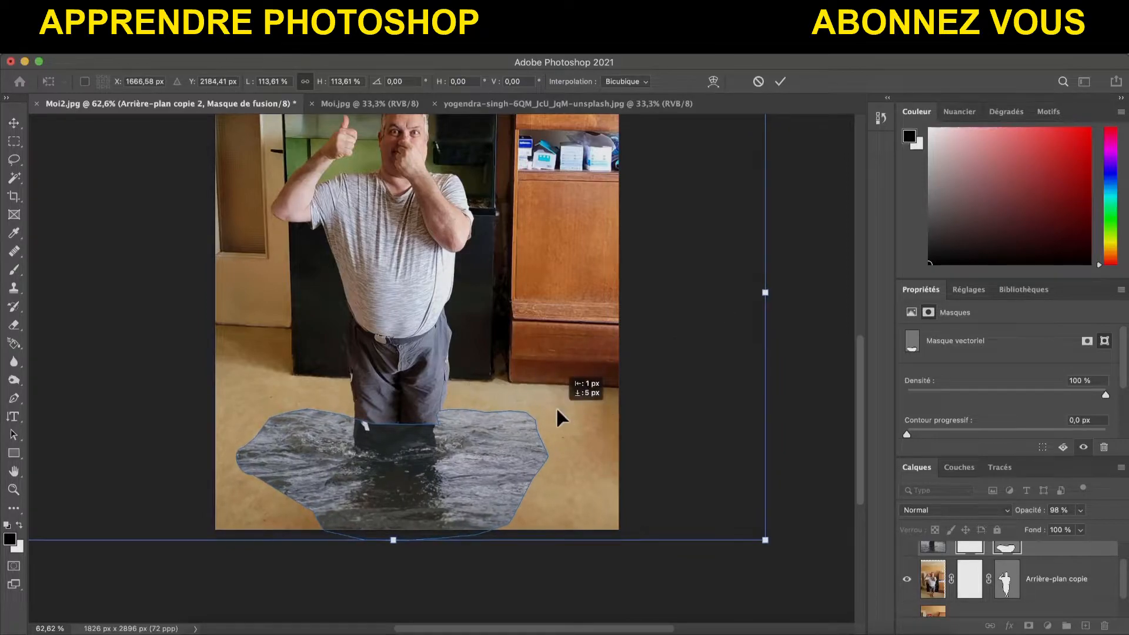
pyautogui.click(1008, 585)
# Paint along the water's outline on Arrière-plan copie 2's layer mask with a soft 38 px black brush at 20 % opacity.
pyautogui.scroll(2, 524, 447)
pyautogui.click(1007, 547)
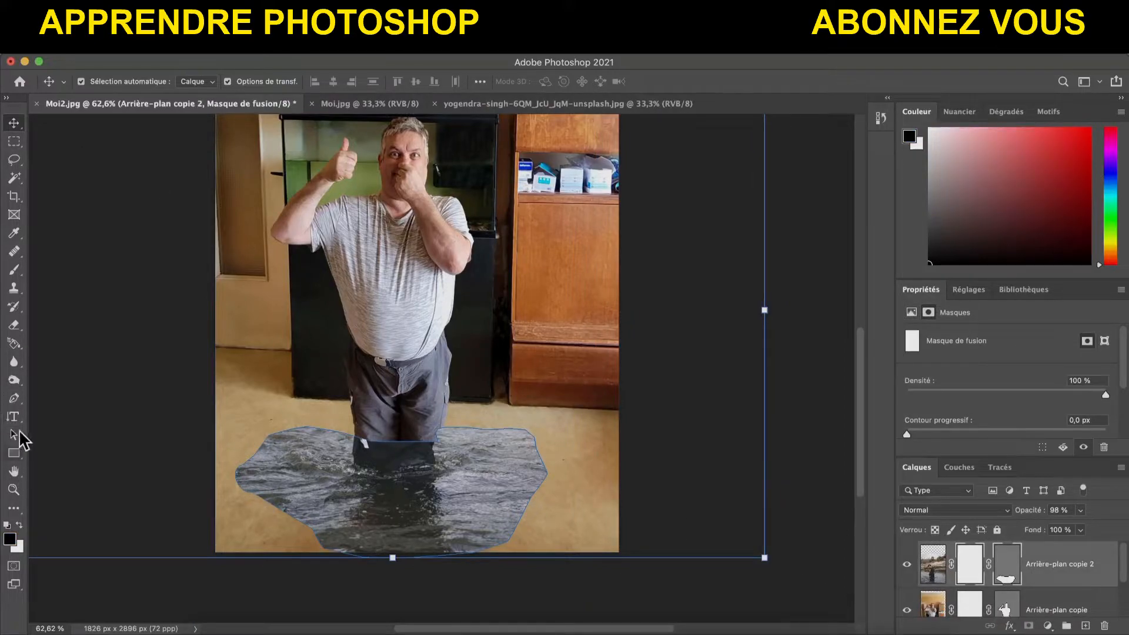
pyautogui.click(14, 269)
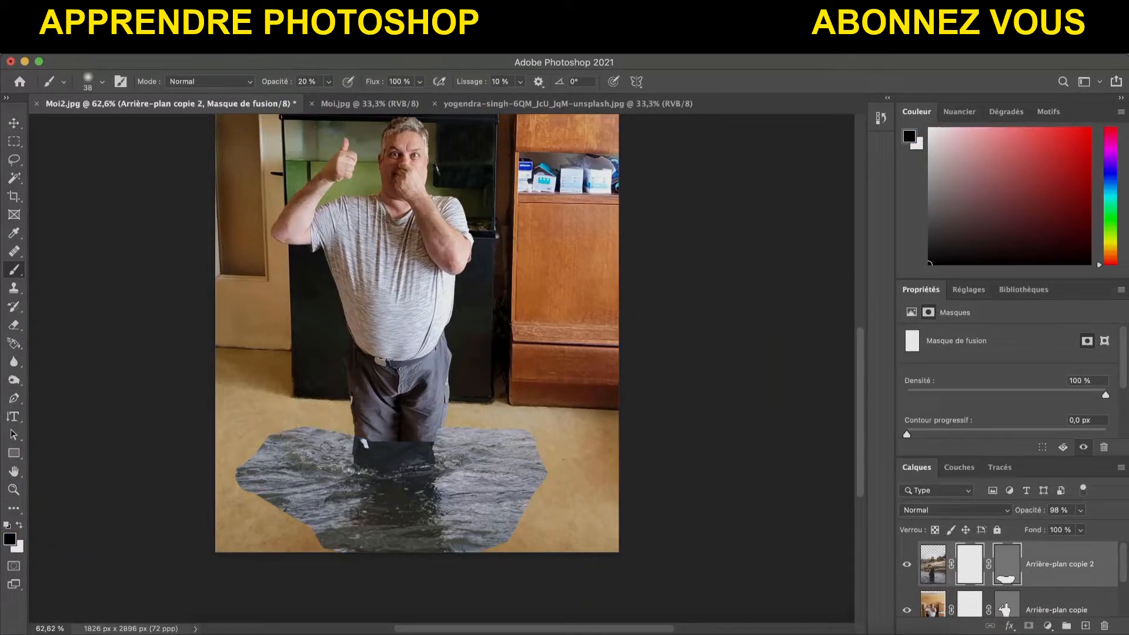
pyautogui.scroll(5, 350, 452)
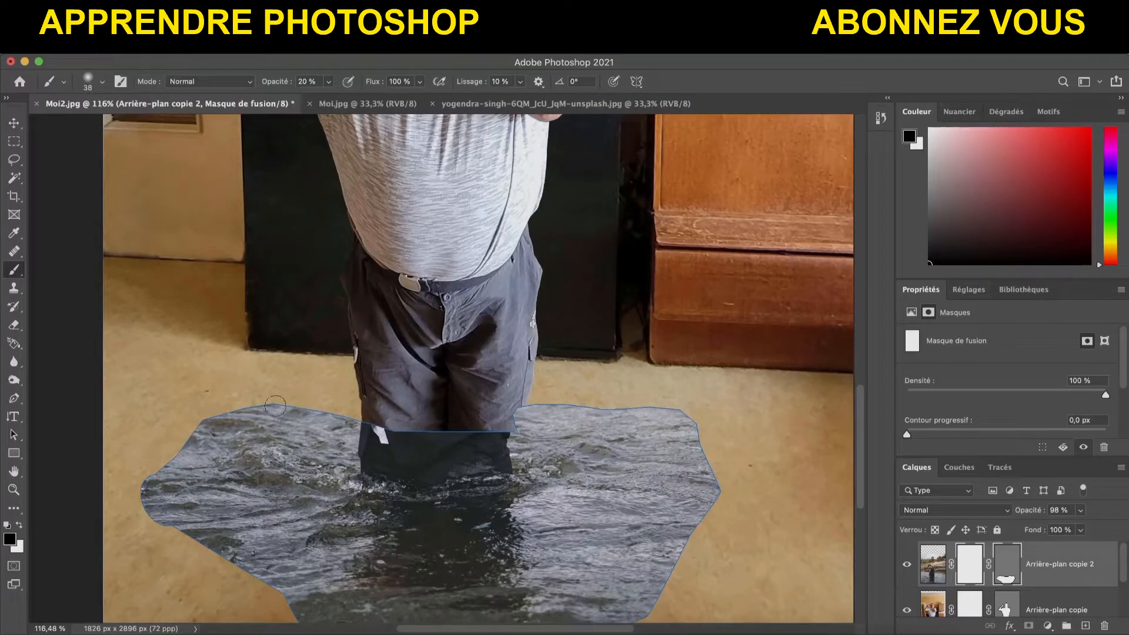
pyautogui.moveTo(518, 406); pyautogui.dragTo(677, 577)
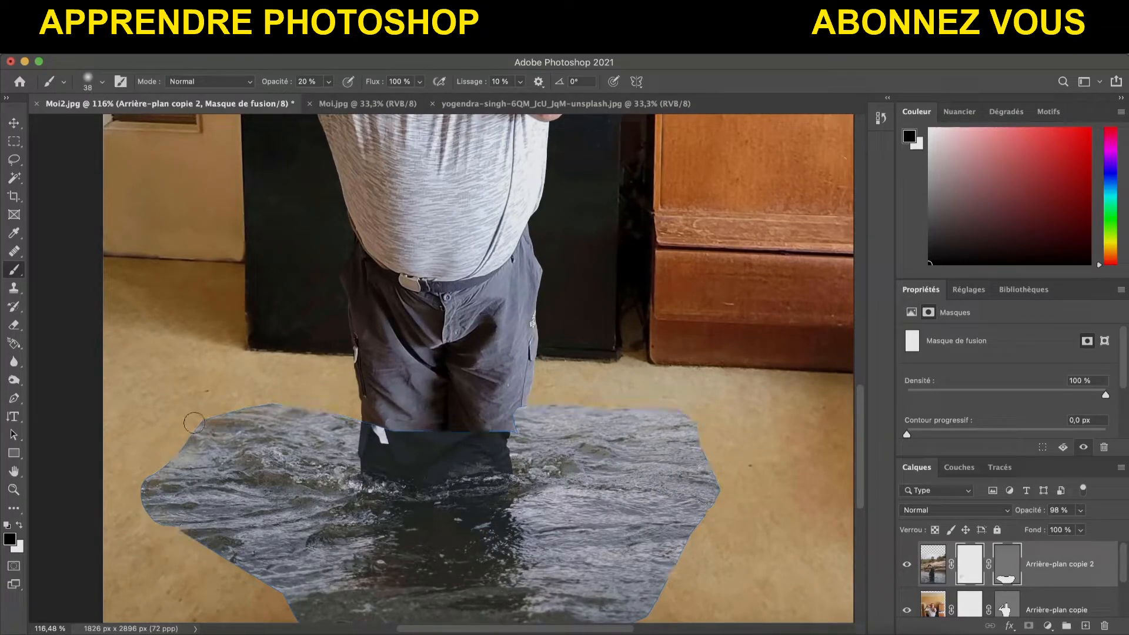
pyautogui.click(102, 82)
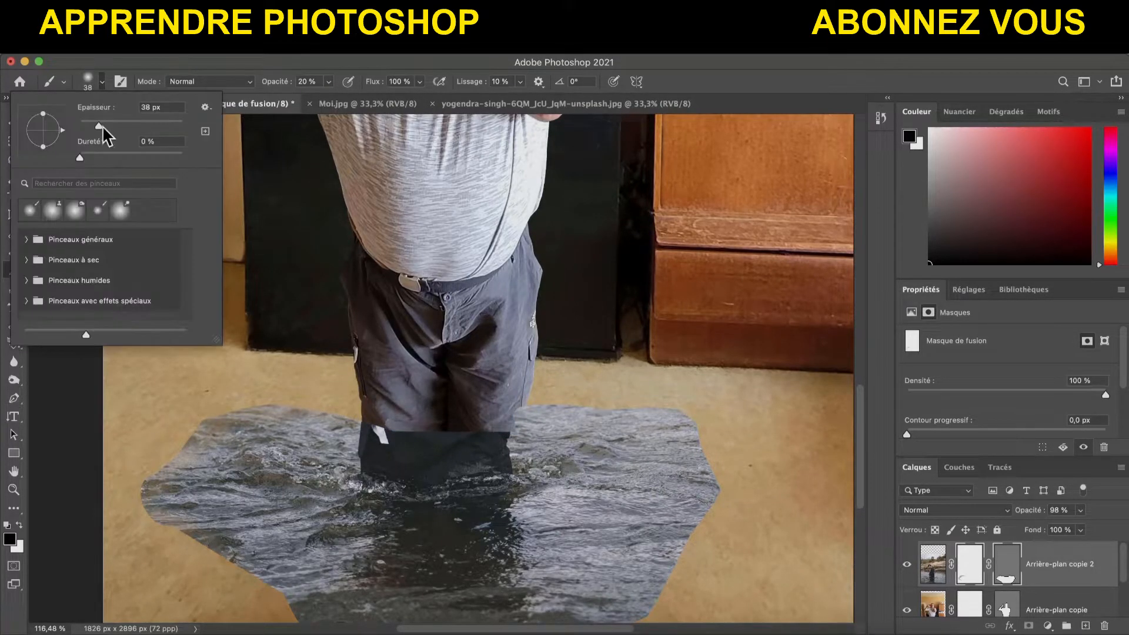
pyautogui.press('o')
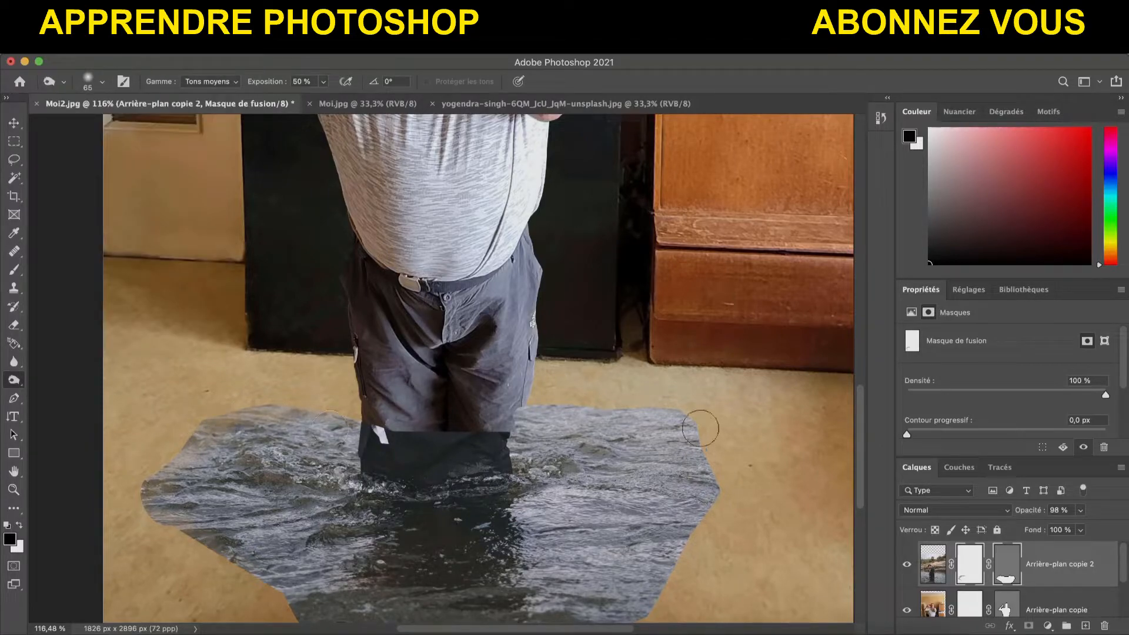
pyautogui.scroll(-5, 697, 430)
pyautogui.click(103, 82)
pyautogui.press('s')
pyautogui.click(630, 321)
pyautogui.click(624, 302)
pyautogui.click(604, 312)
pyautogui.click(603, 301)
pyautogui.click(14, 270)
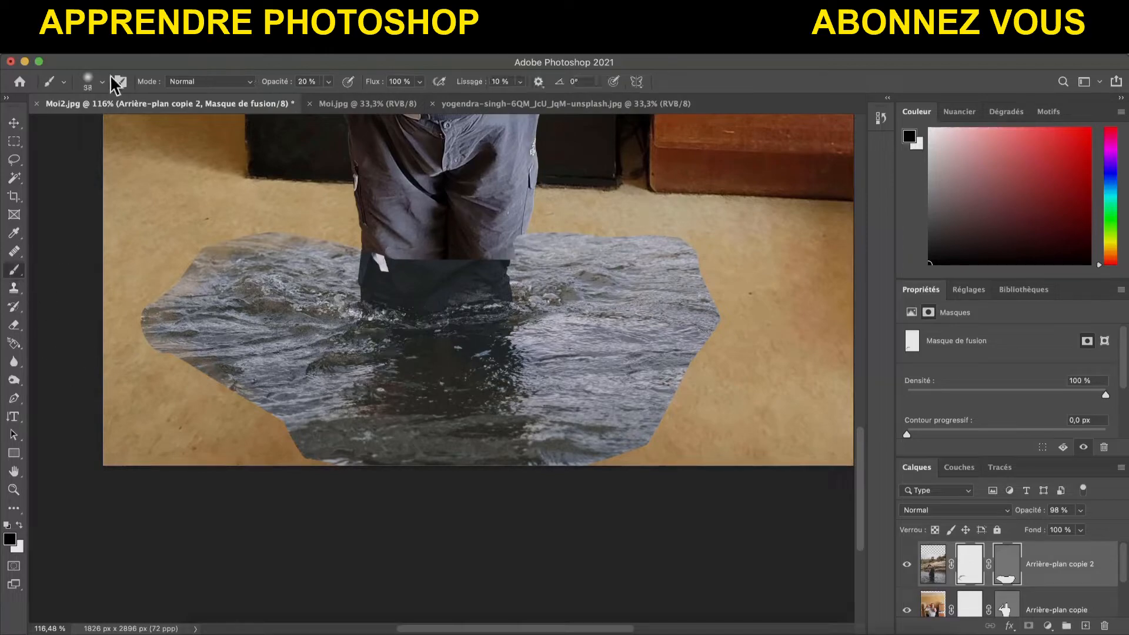
# Enlarge the brush to 85 px and soften the water's outer edges further on the layer mask.
pyautogui.moveTo(194, 356); pyautogui.dragTo(233, 393)
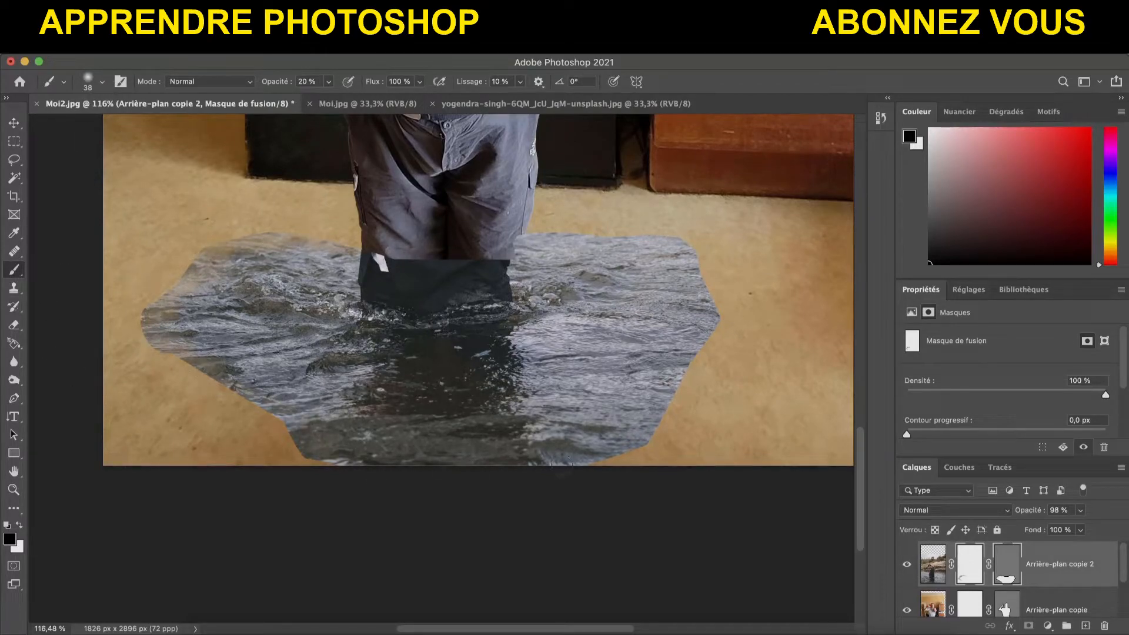
pyautogui.click(88, 82)
pyautogui.moveTo(102, 127); pyautogui.dragTo(110, 127)
pyautogui.moveTo(682, 240)
pyautogui.mouseDown()
pyautogui.moveTo(688, 380)
pyautogui.moveTo(594, 443)
pyautogui.moveTo(235, 406)
pyautogui.moveTo(165, 344)
pyautogui.moveTo(270, 353)
pyautogui.moveTo(358, 399)
pyautogui.mouseUp()
# Set the brush to 174 px and 100 % opacity, and mask out the water's hard outer edges and the suit remnant over the man's shorts.
pyautogui.click(88, 83)
pyautogui.doubleClick(30, 212)
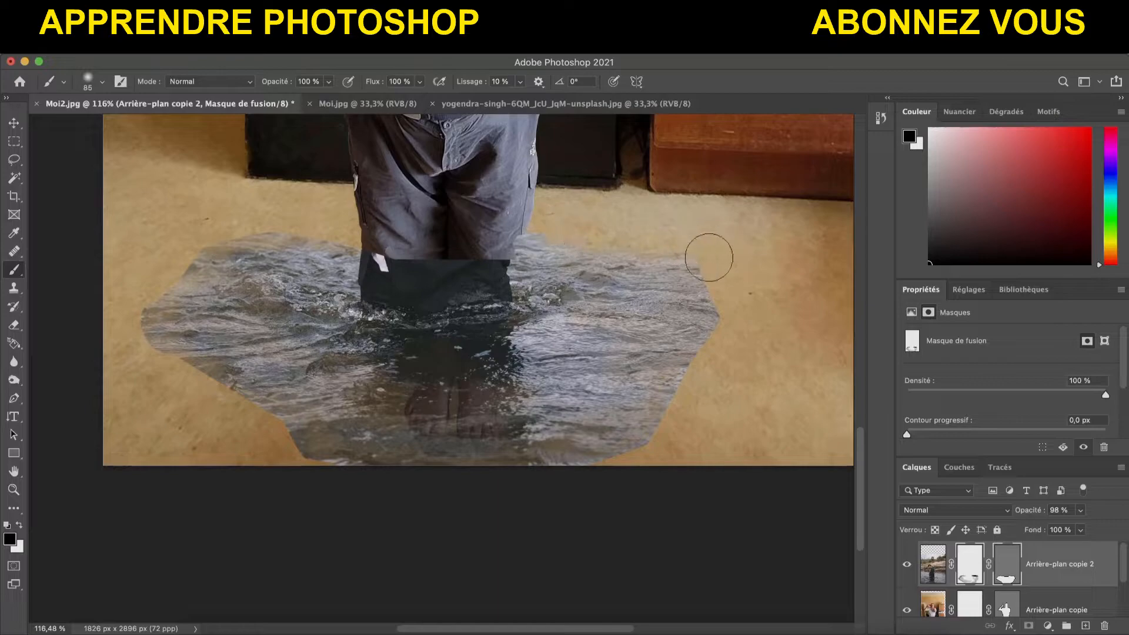
pyautogui.click(88, 82)
pyautogui.moveTo(110, 126); pyautogui.dragTo(142, 127)
pyautogui.moveTo(694, 235)
pyautogui.mouseDown()
pyautogui.moveTo(678, 419)
pyautogui.moveTo(621, 462)
pyautogui.mouseUp()
pyautogui.moveTo(233, 393)
pyautogui.mouseDown()
pyautogui.moveTo(155, 263)
pyautogui.moveTo(311, 218)
pyautogui.mouseUp()
pyautogui.moveTo(187, 393)
pyautogui.mouseDown()
pyautogui.moveTo(389, 477)
pyautogui.moveTo(630, 461)
pyautogui.mouseUp()
pyautogui.scroll(-3, 798, 397)
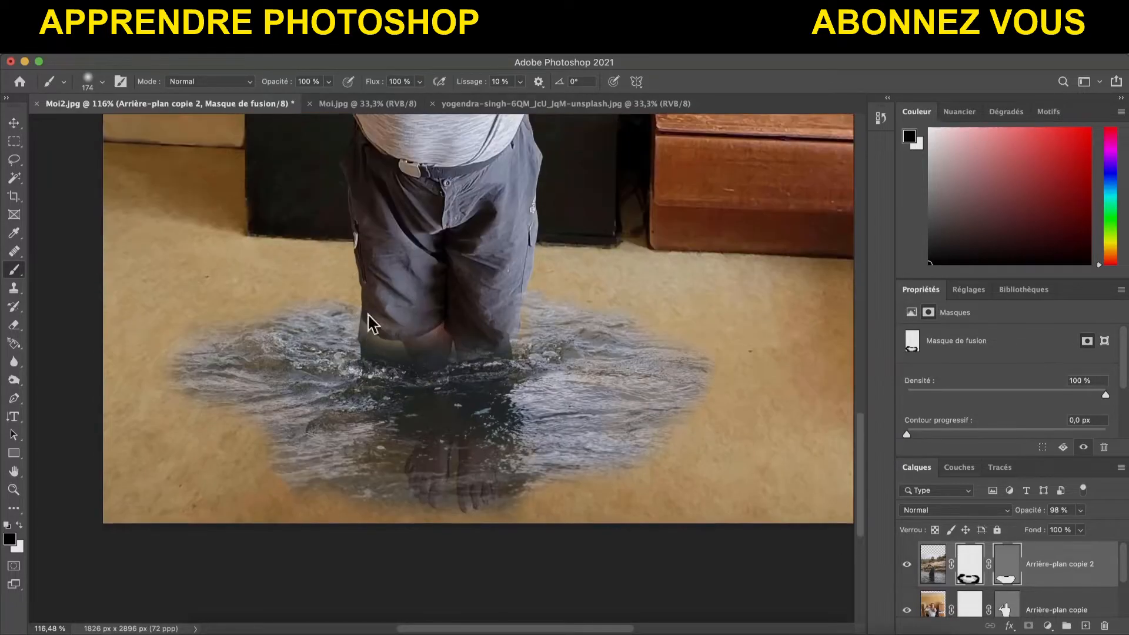
# Try a brush stroke between the man's legs on Arrière-plan copie's layer mask and undo it.
pyautogui.scroll(-1, 1000, 576)
pyautogui.click(971, 573)
pyautogui.click(970, 573)
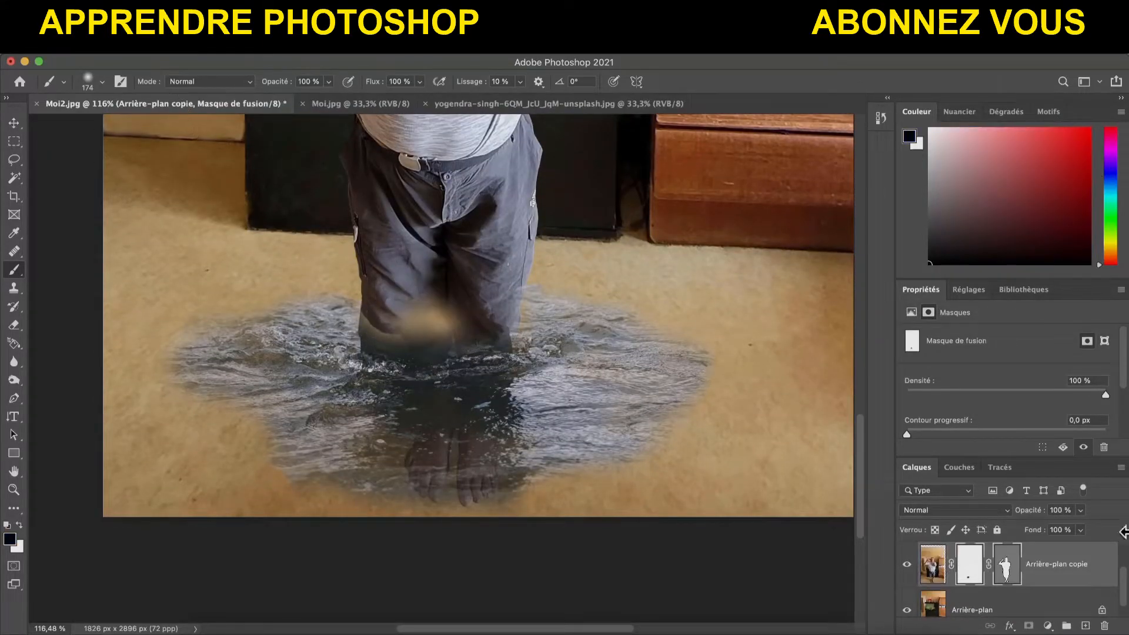
pyautogui.scroll(4, 100, 306)
pyautogui.click(127, 50)
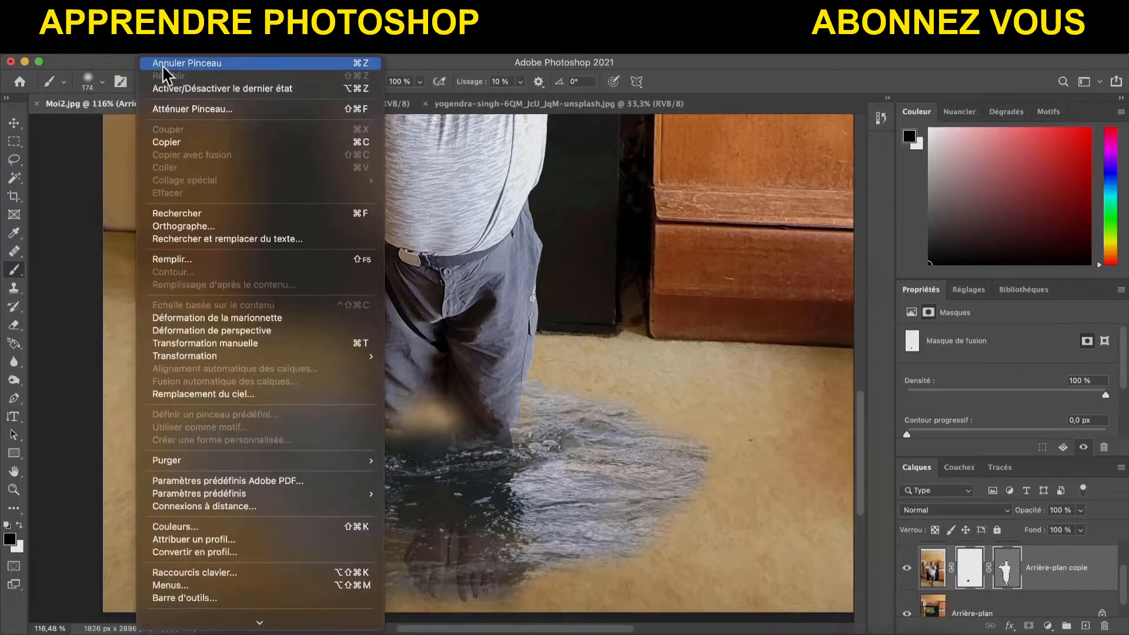
pyautogui.click(171, 61)
# Hide the Arrière-plan and Arrière-plan copie 2 layers so only the cut-out man is displayed.
pyautogui.click(20, 525)
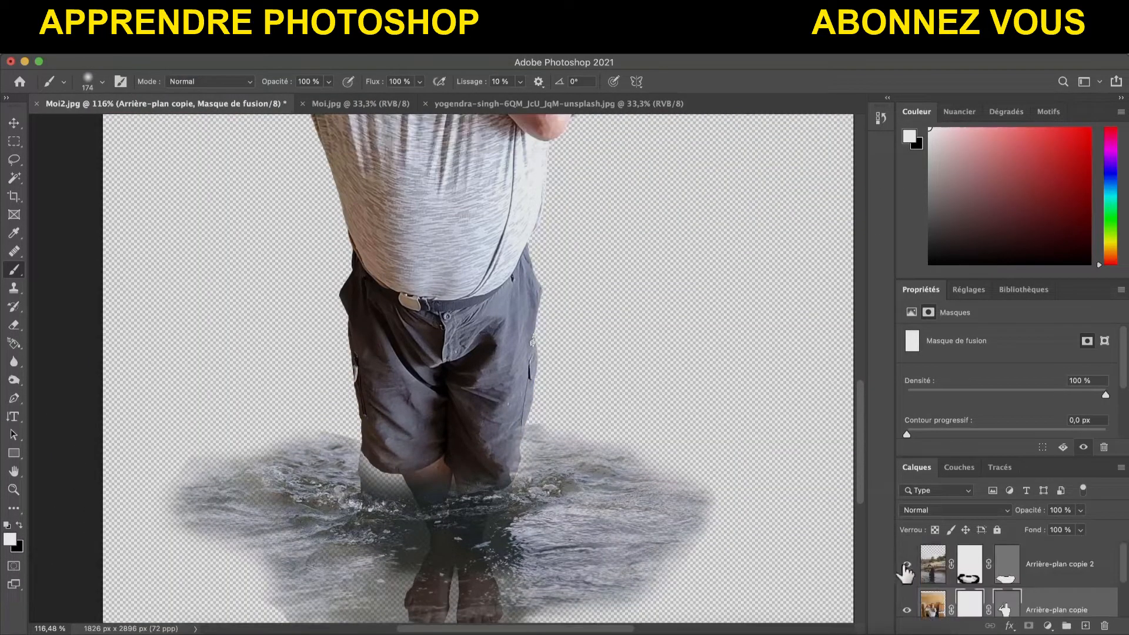
pyautogui.click(906, 568)
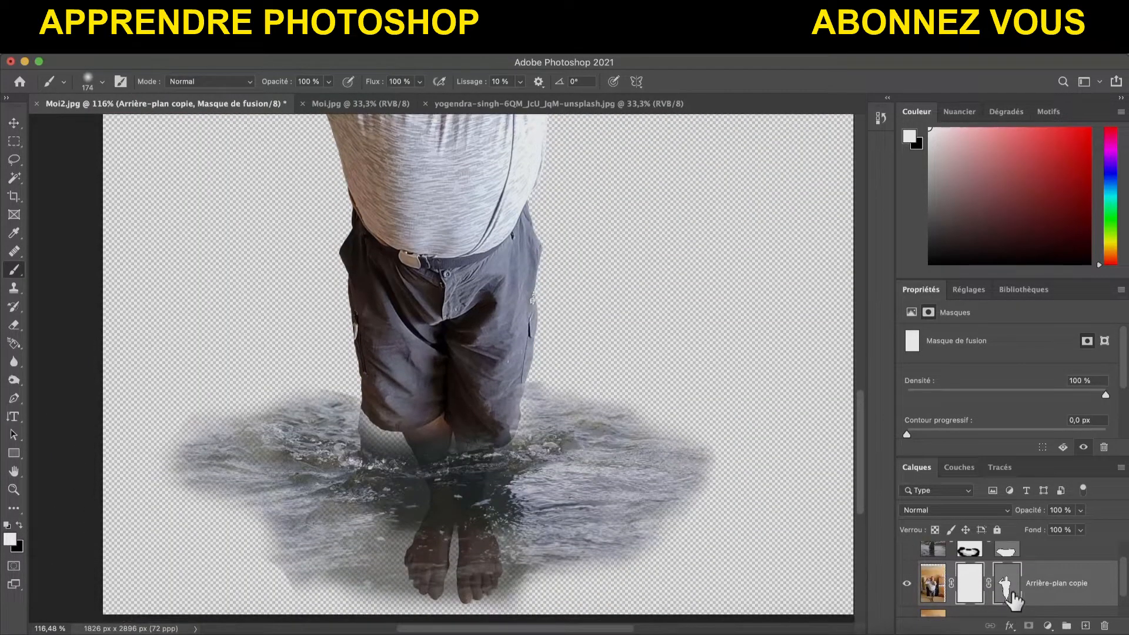
pyautogui.click(909, 553)
# Mask out the man's feet and lower legs on Arrière-plan copie with black, reducing the brush to 87 px.
pyautogui.click(19, 524)
pyautogui.moveTo(447, 576)
pyautogui.mouseDown()
pyautogui.moveTo(522, 525)
pyautogui.moveTo(413, 475)
pyautogui.mouseUp()
pyautogui.click(103, 81)
pyautogui.moveTo(160, 126); pyautogui.dragTo(148, 126)
pyautogui.moveTo(429, 453)
pyautogui.mouseDown()
pyautogui.moveTo(481, 467)
pyautogui.moveTo(386, 450)
pyautogui.moveTo(504, 465)
pyautogui.mouseUp()
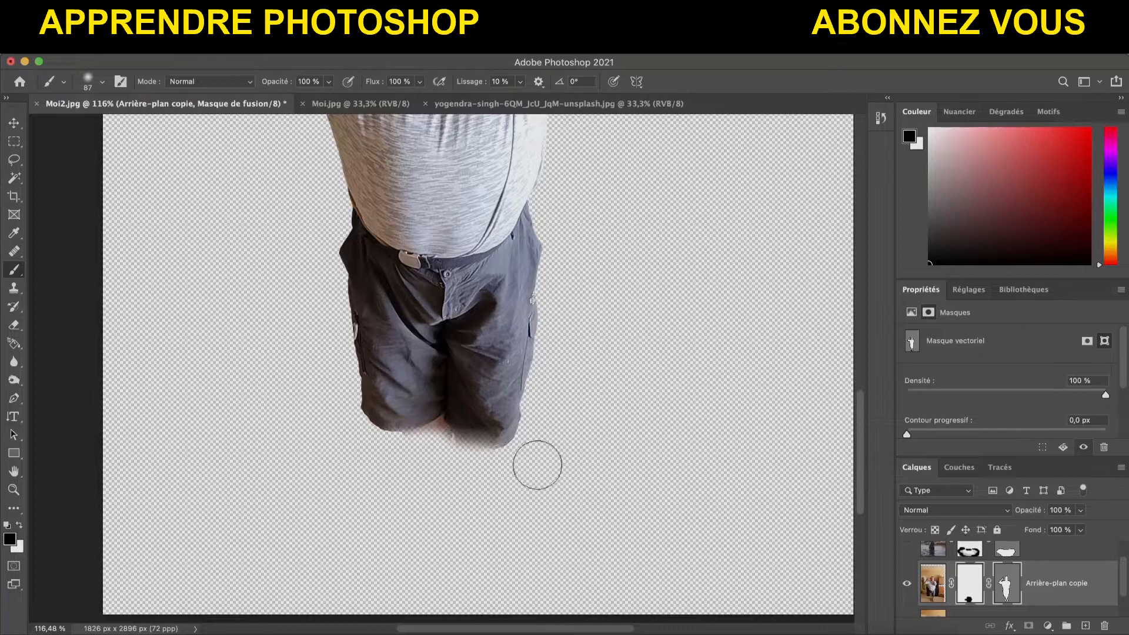
# Show the water layer again and paint white on its layer mask to restore the dark water below and over the shorts' hem.
pyautogui.click(20, 525)
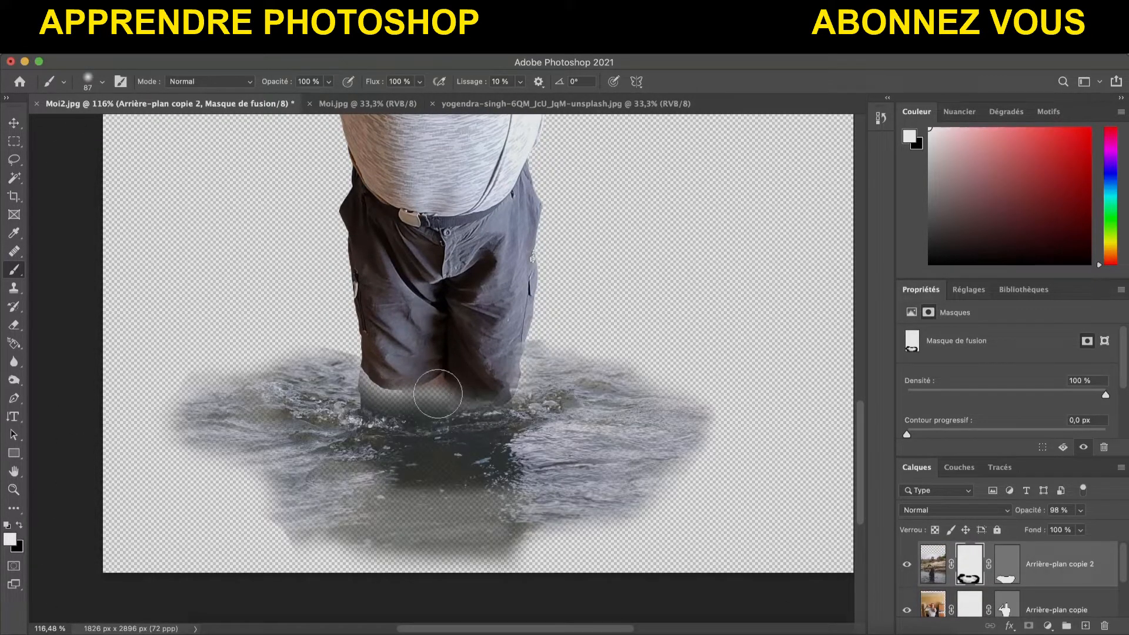
pyautogui.scroll(-1, 918, 582)
pyautogui.press('x')
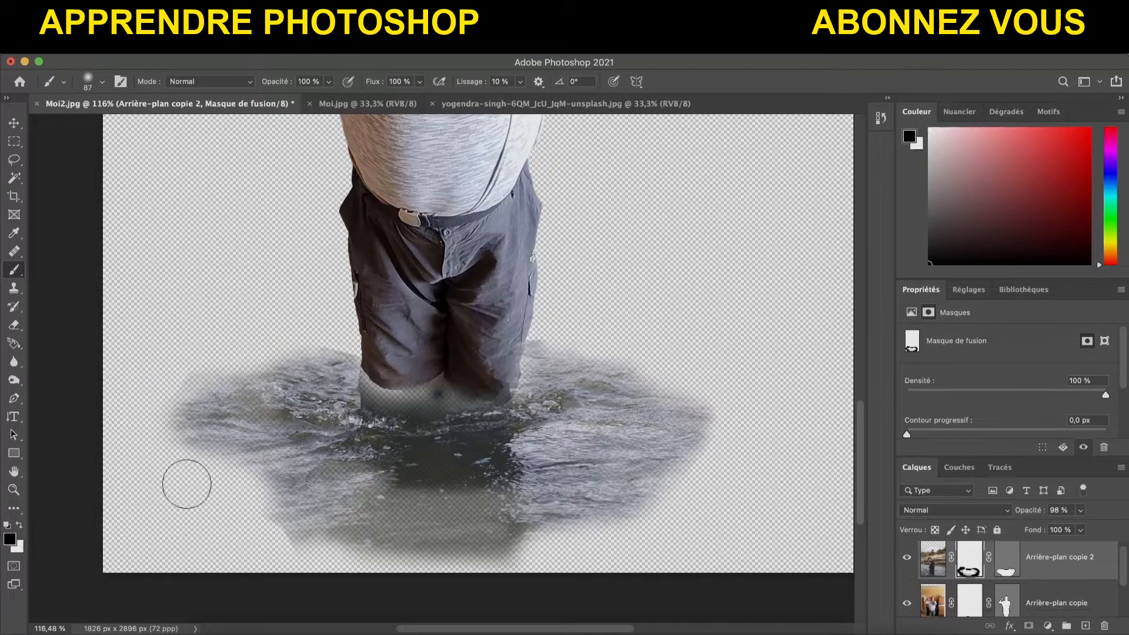
pyautogui.moveTo(383, 403); pyautogui.dragTo(471, 400)
pyautogui.press('x')
pyautogui.moveTo(383, 400)
pyautogui.mouseDown()
pyautogui.moveTo(477, 397)
pyautogui.moveTo(535, 369)
pyautogui.moveTo(372, 405)
pyautogui.moveTo(500, 400)
pyautogui.mouseUp()
pyautogui.scroll(-3, 447, 400)
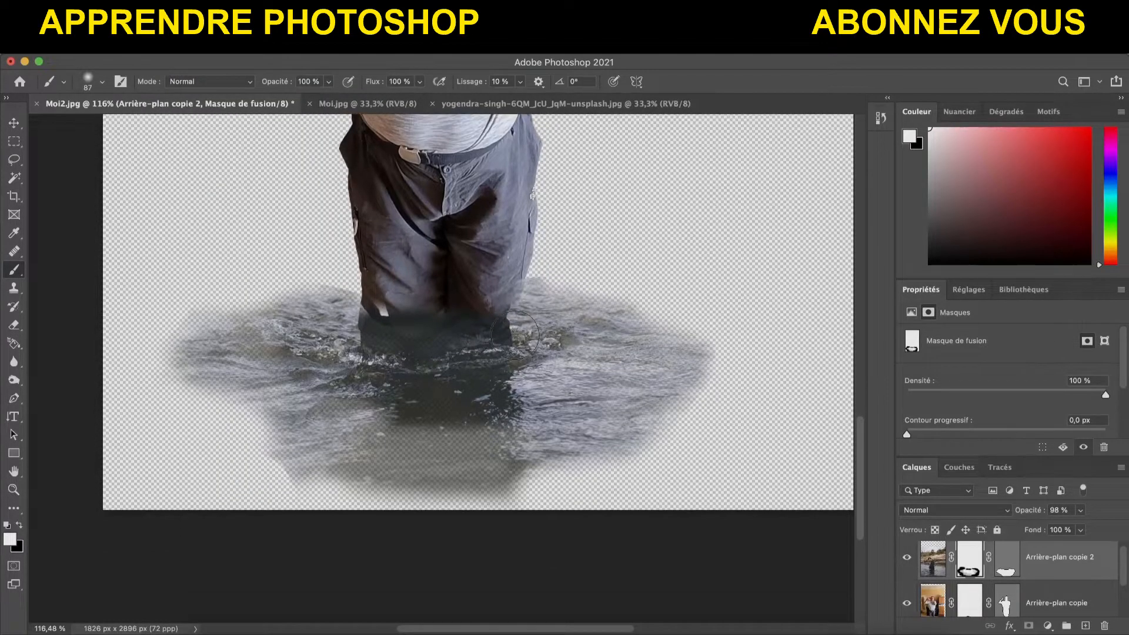
pyautogui.moveTo(377, 312)
pyautogui.mouseDown()
pyautogui.moveTo(545, 406)
pyautogui.moveTo(406, 433)
pyautogui.moveTo(454, 335)
pyautogui.mouseUp()
pyautogui.scroll(-1, 546, 301)
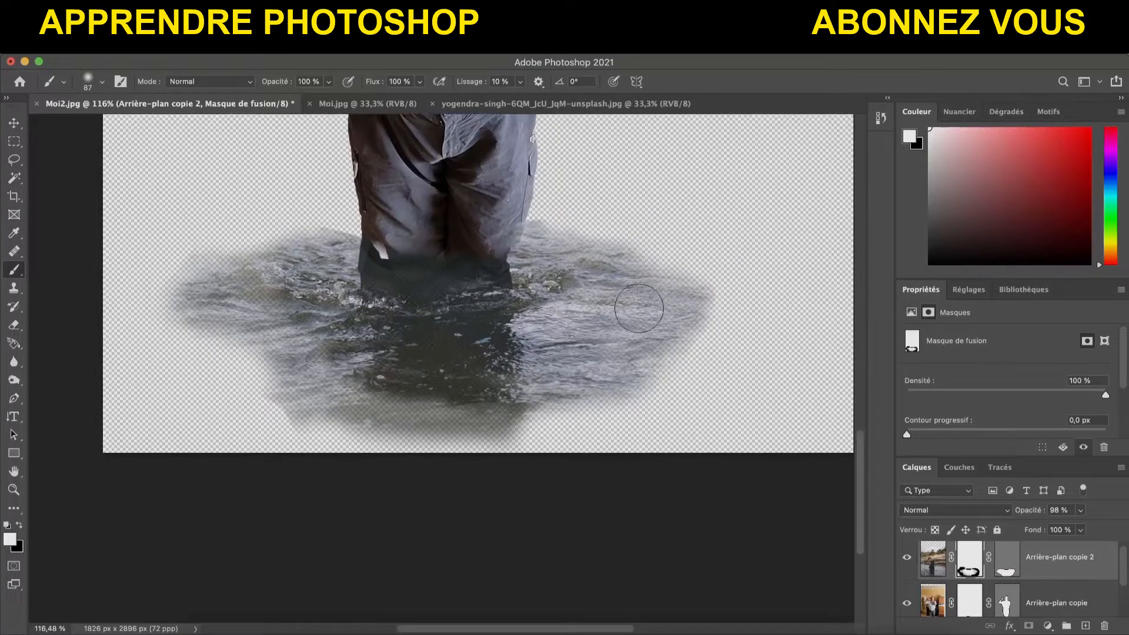
# Enlarge the water layer to about 103.4 % around the man's legs and show the Arrière-plan room layer again.
pyautogui.scroll(2, 638, 302)
pyautogui.click(933, 557)
pyautogui.click(14, 123)
pyautogui.scroll(4, 328, 412)
pyautogui.scroll(-2, 328, 529)
pyautogui.moveTo(433, 587); pyautogui.dragTo(434, 600)
pyautogui.scroll(3, 557, 461)
pyautogui.scroll(-3, 557, 461)
pyautogui.scroll(-10, 595, 541)
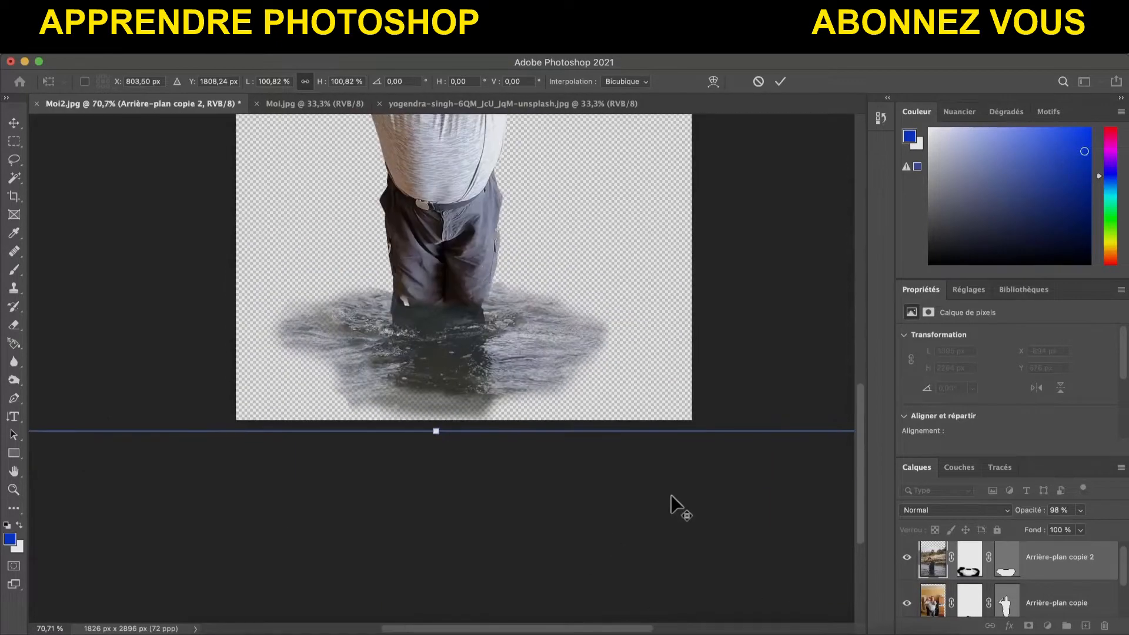
pyautogui.moveTo(672, 580); pyautogui.dragTo(674, 585)
pyautogui.moveTo(484, 470); pyautogui.dragTo(474, 468)
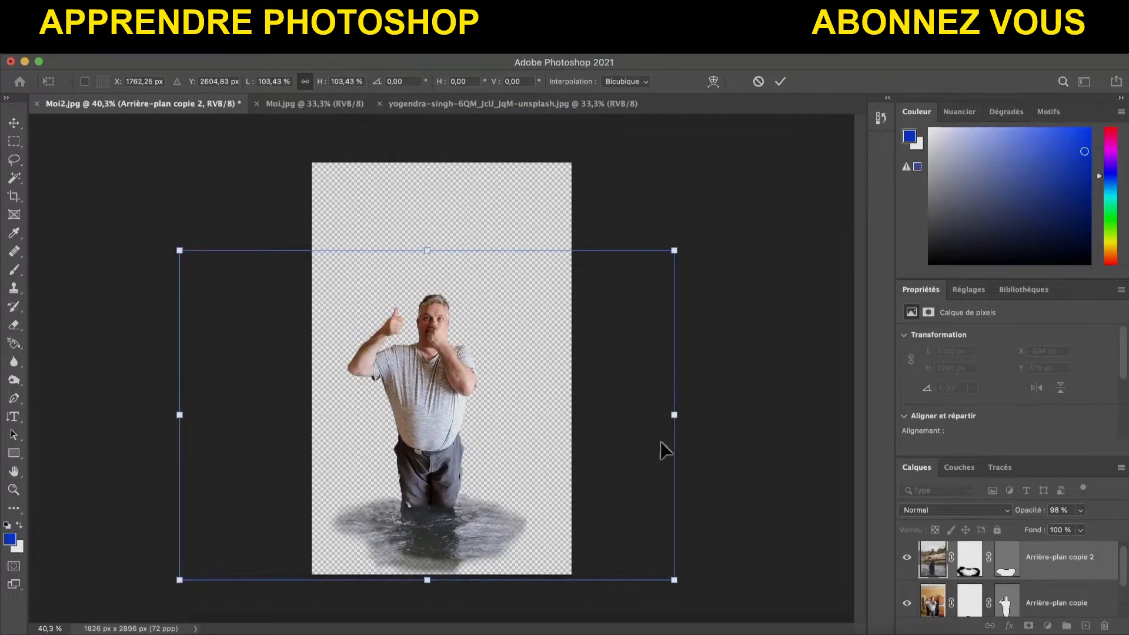
pyautogui.scroll(-3, 935, 614)
pyautogui.click(908, 605)
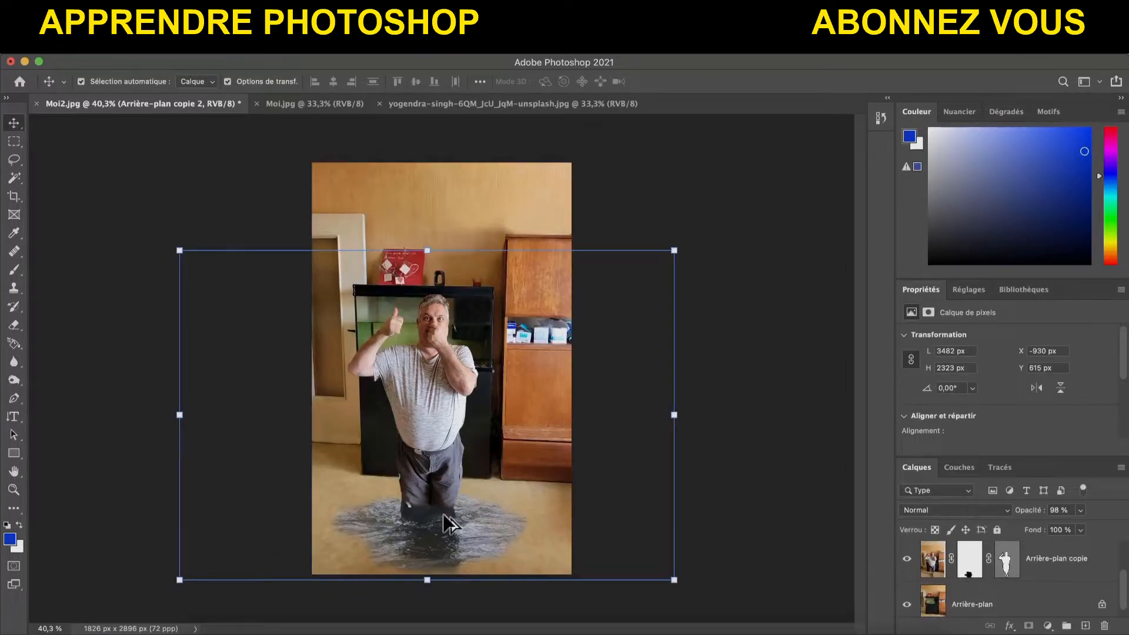
# Paint black with the 87 px brush on Arrière-plan copie 2's layer mask to remove the dark suit remnant over the shorts' hem.
pyautogui.scroll(5, 444, 515)
pyautogui.scroll(2, 1000, 564)
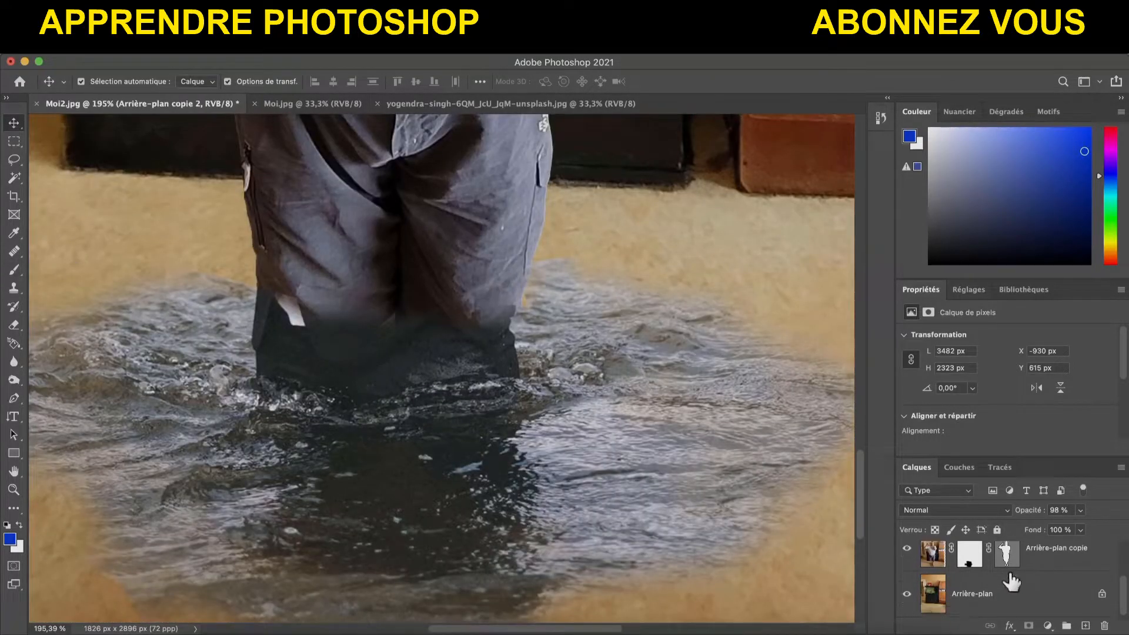
pyautogui.click(970, 550)
pyautogui.click(14, 270)
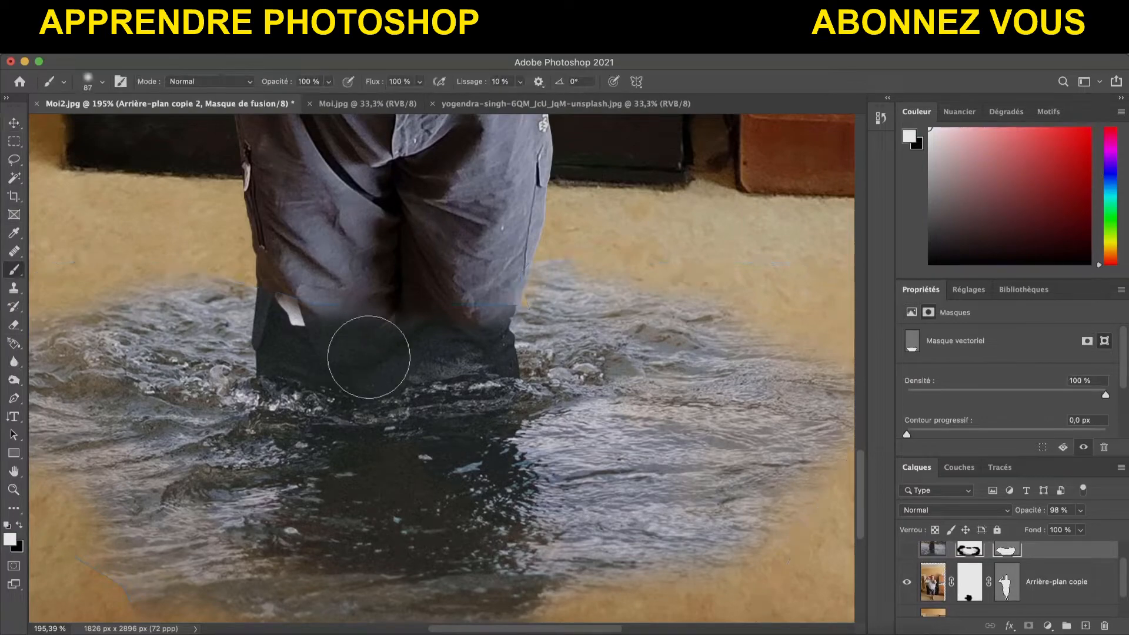
pyautogui.press('x')
pyautogui.moveTo(276, 332); pyautogui.dragTo(368, 320)
pyautogui.moveTo(501, 324)
pyautogui.mouseDown()
pyautogui.moveTo(365, 346)
pyautogui.moveTo(273, 337)
pyautogui.moveTo(464, 345)
pyautogui.moveTo(301, 334)
pyautogui.moveTo(335, 325)
pyautogui.mouseUp()
# Scale the water layer down to 91.70 % and position it so its surface meets the bottom of the shorts.
pyautogui.scroll(-3, 765, 517)
pyautogui.click(15, 123)
pyautogui.scroll(3, 340, 316)
pyautogui.scroll(-3, 412, 400)
pyautogui.scroll(2, 462, 456)
pyautogui.scroll(-10, 465, 452)
pyautogui.moveTo(598, 394); pyautogui.dragTo(587, 395)
pyautogui.scroll(5, 465, 435)
pyautogui.moveTo(853, 344); pyautogui.dragTo(846, 345)
pyautogui.scroll(-7, 648, 412)
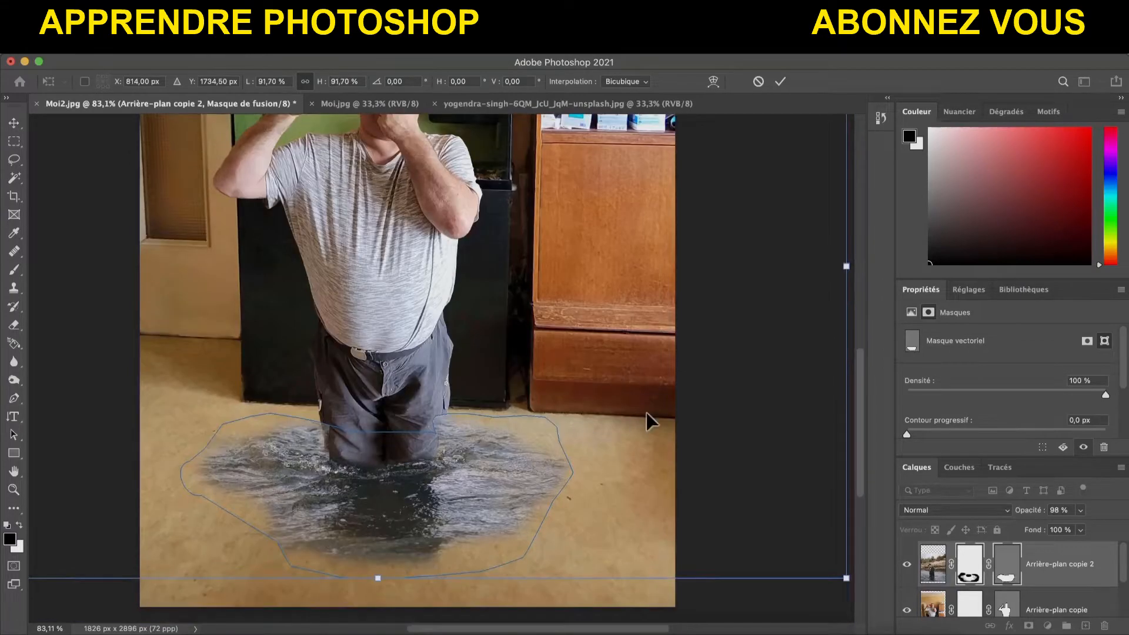
pyautogui.scroll(1, 419, 376)
pyautogui.scroll(-2, 411, 380)
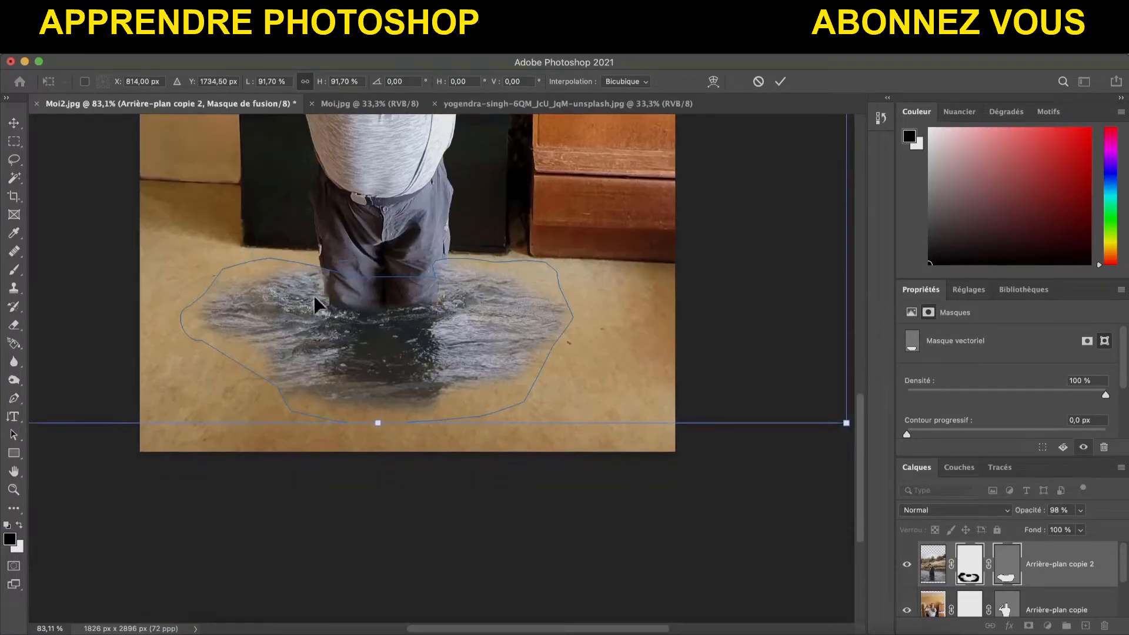
# Touch up the water mask around the shorts' hem with black and white, reducing the brush to 64 px.
pyautogui.click(12, 271)
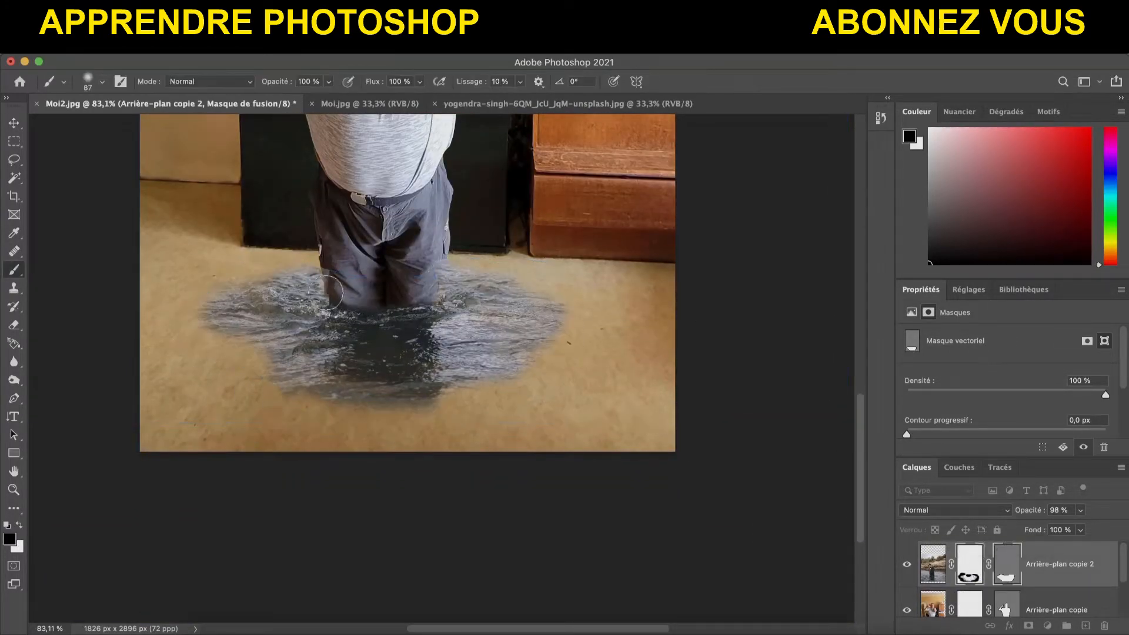
pyautogui.press('x')
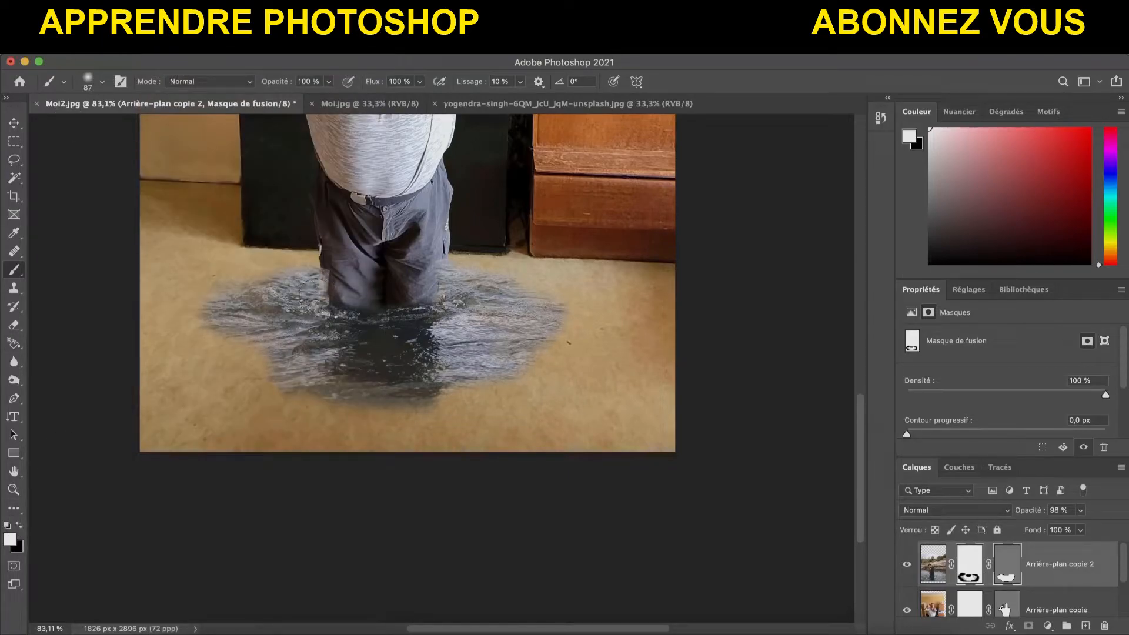
pyautogui.click(20, 526)
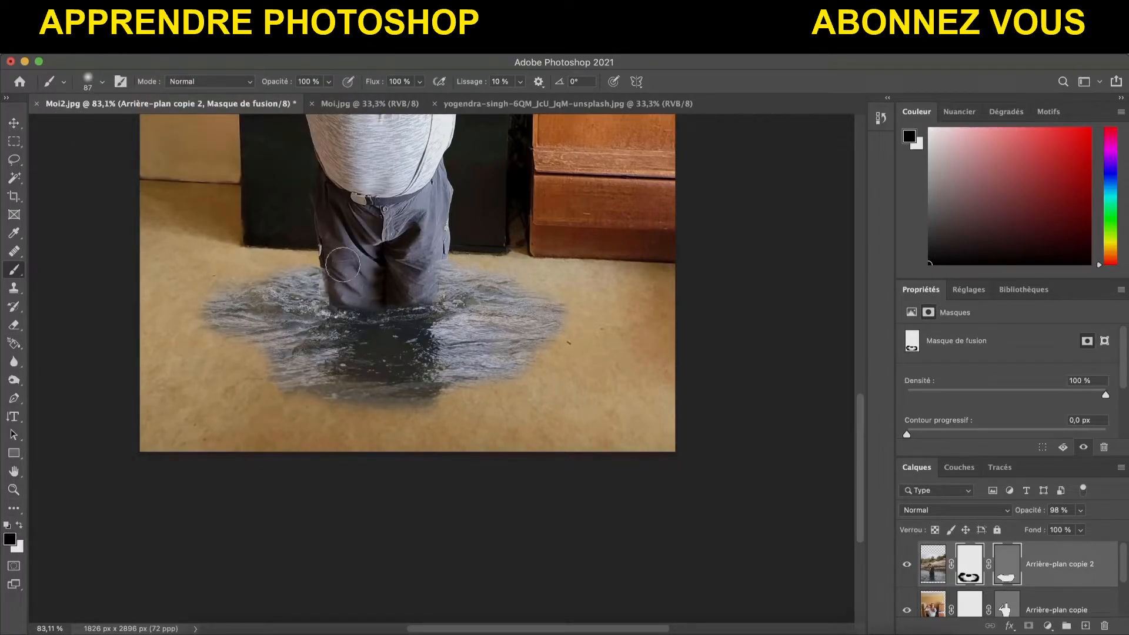
pyautogui.scroll(-1, 340, 272)
pyautogui.click(102, 82)
pyautogui.moveTo(118, 123); pyautogui.dragTo(111, 124)
pyautogui.click(312, 253)
pyautogui.click(19, 526)
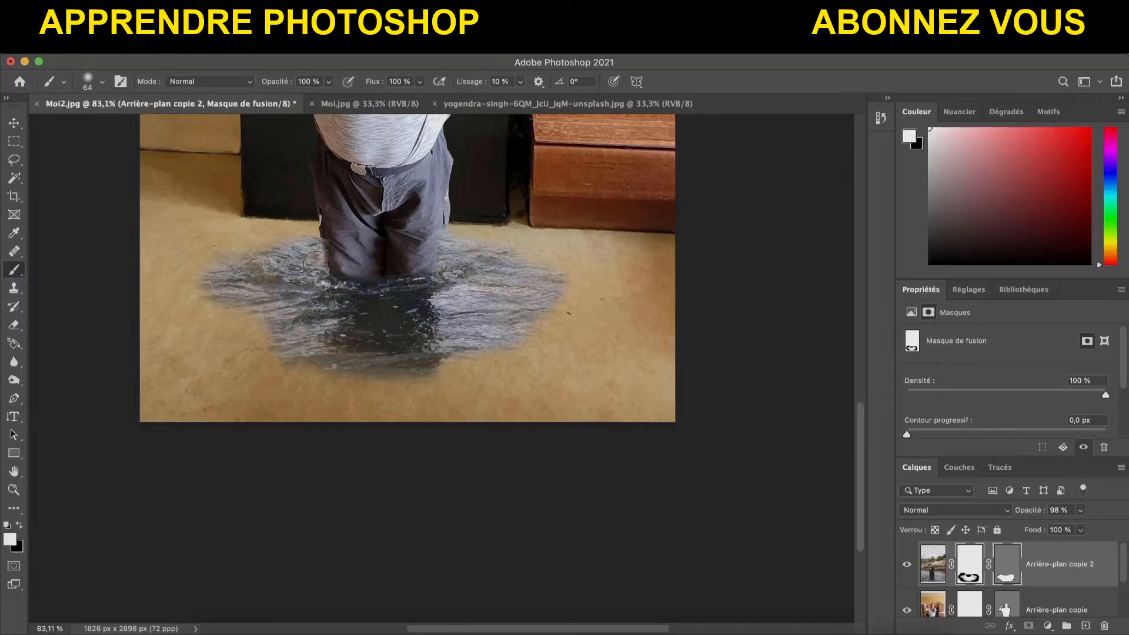
# Paint black with the 64 px brush on the water mask to clear the lower edges of both shorts legs.
pyautogui.scroll(4, 306, 353)
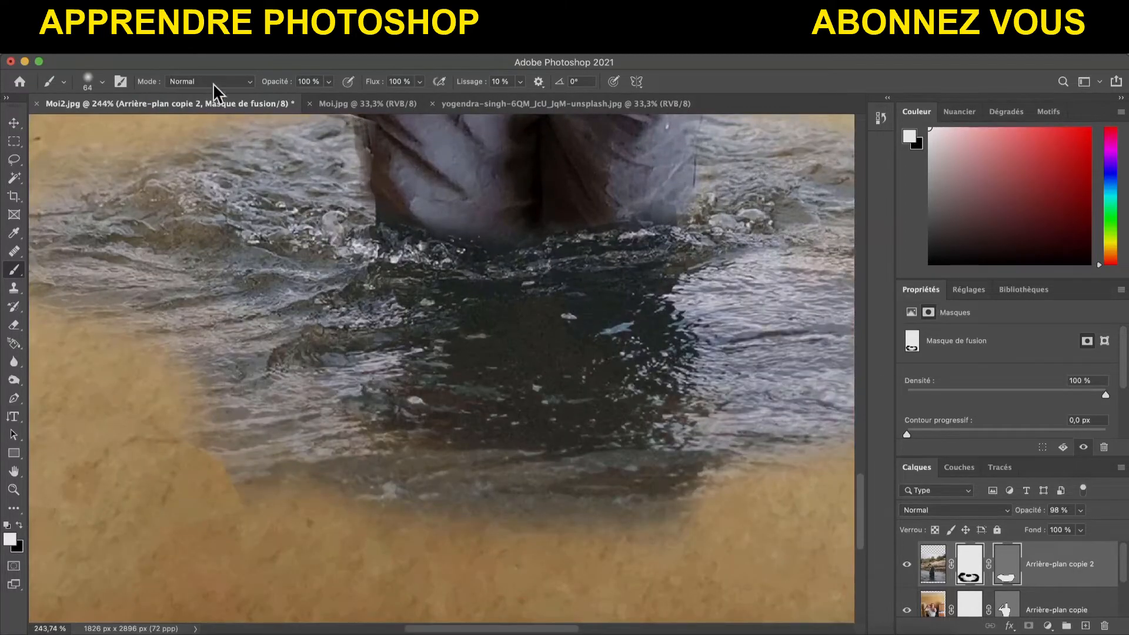
pyautogui.click(20, 525)
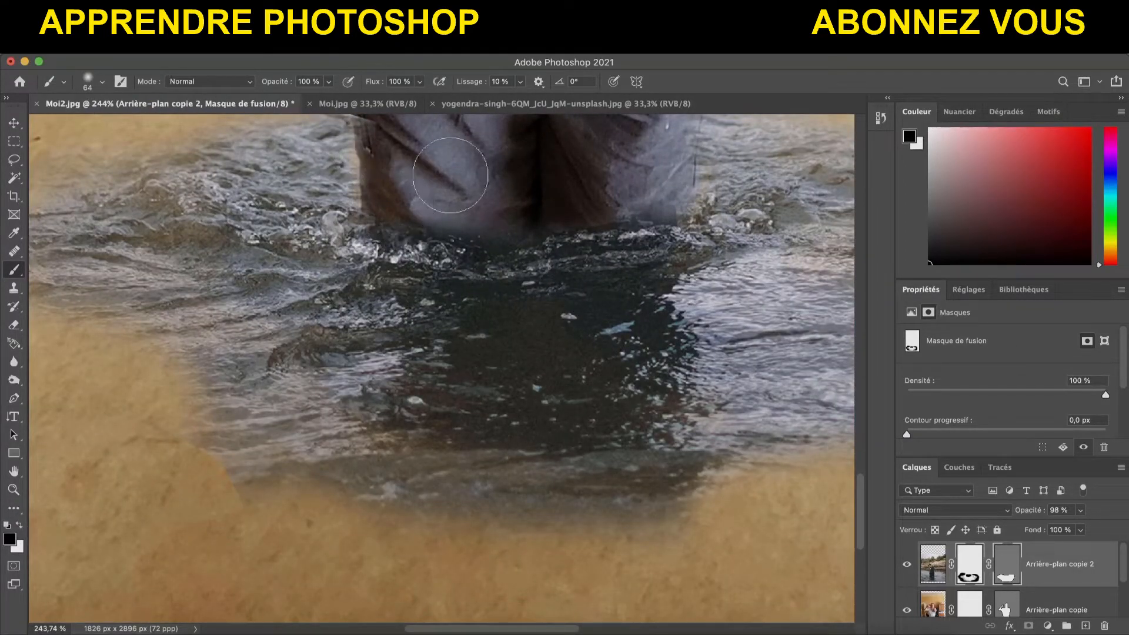
pyautogui.scroll(3, 676, 189)
pyautogui.click(20, 525)
pyautogui.click(20, 526)
pyautogui.moveTo(399, 213)
pyautogui.mouseDown()
pyautogui.moveTo(380, 212)
pyautogui.moveTo(388, 227)
pyautogui.moveTo(381, 201)
pyautogui.mouseUp()
pyautogui.moveTo(685, 189); pyautogui.dragTo(686, 242)
# Set the brush to 33 px and paint the water back in white along the outer sides of the shorts.
pyautogui.click(102, 82)
pyautogui.moveTo(102, 126); pyautogui.dragTo(96, 127)
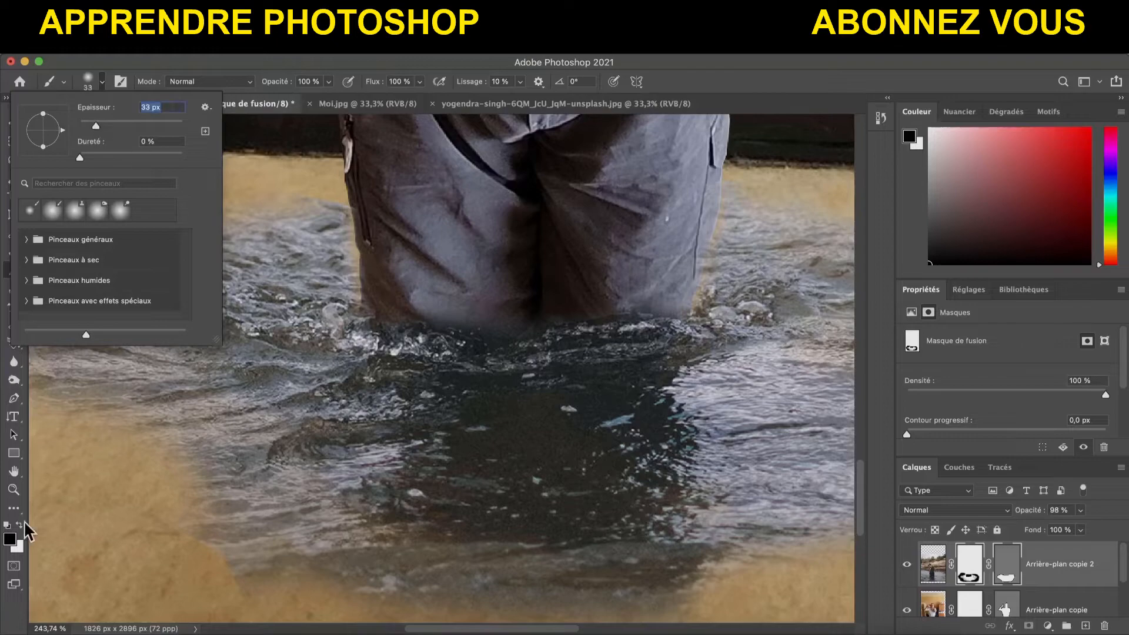
pyautogui.click(20, 525)
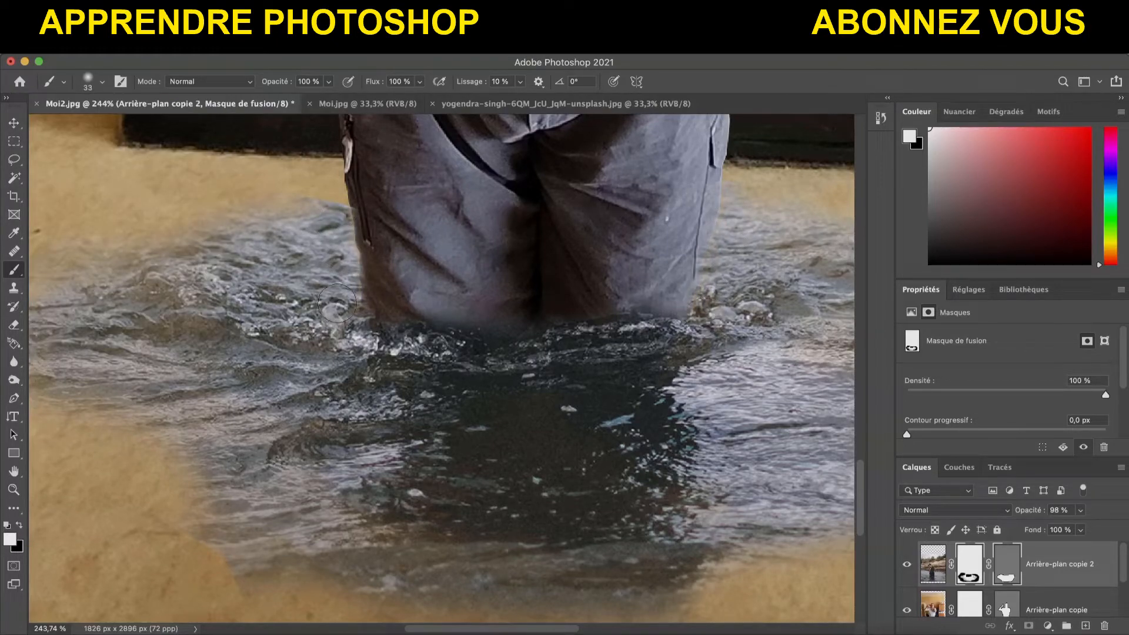
# Set the brush to 23 px and refine the water mask along the shorts' outer edges.
pyautogui.click(20, 525)
pyautogui.click(101, 81)
pyautogui.moveTo(93, 127); pyautogui.dragTo(90, 127)
pyautogui.moveTo(366, 211); pyautogui.dragTo(393, 268)
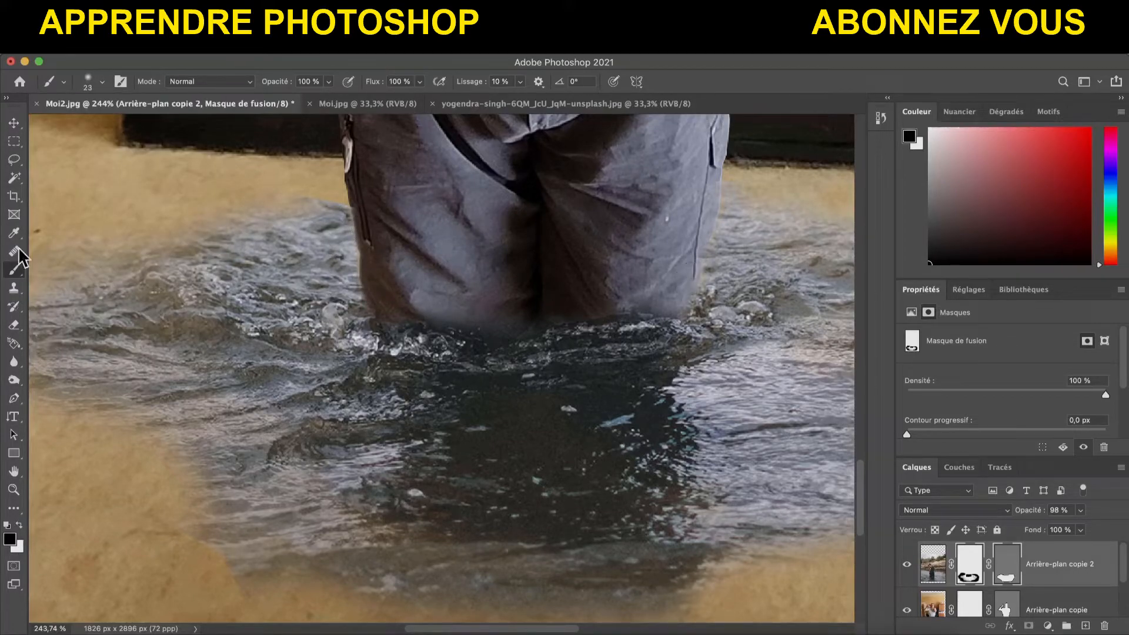
pyautogui.press('x')
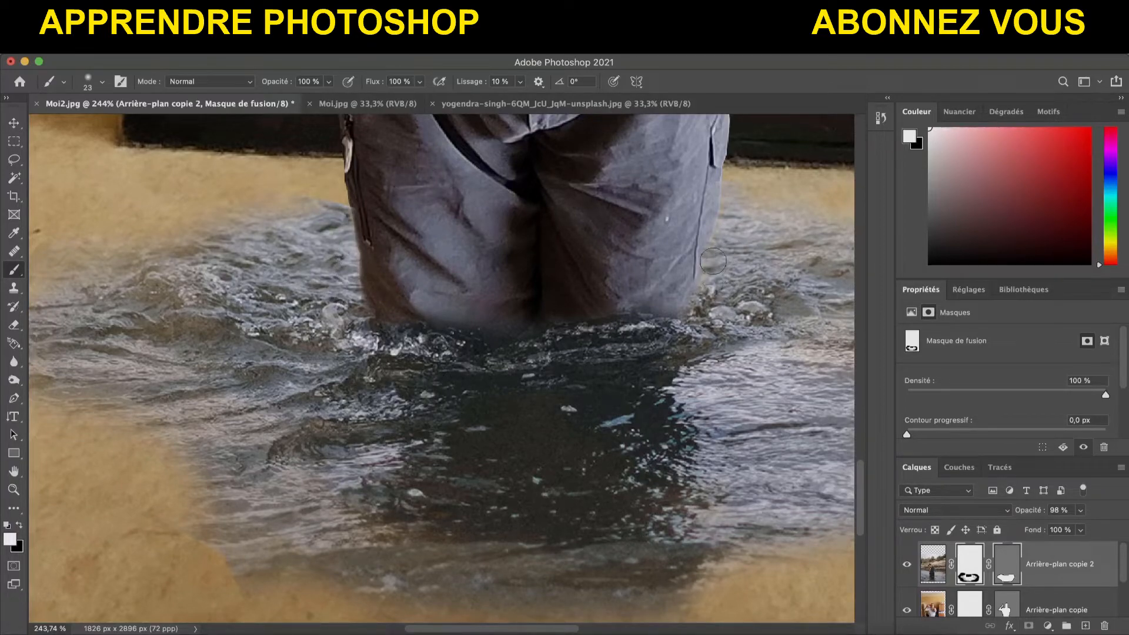
pyautogui.scroll(-5, 751, 348)
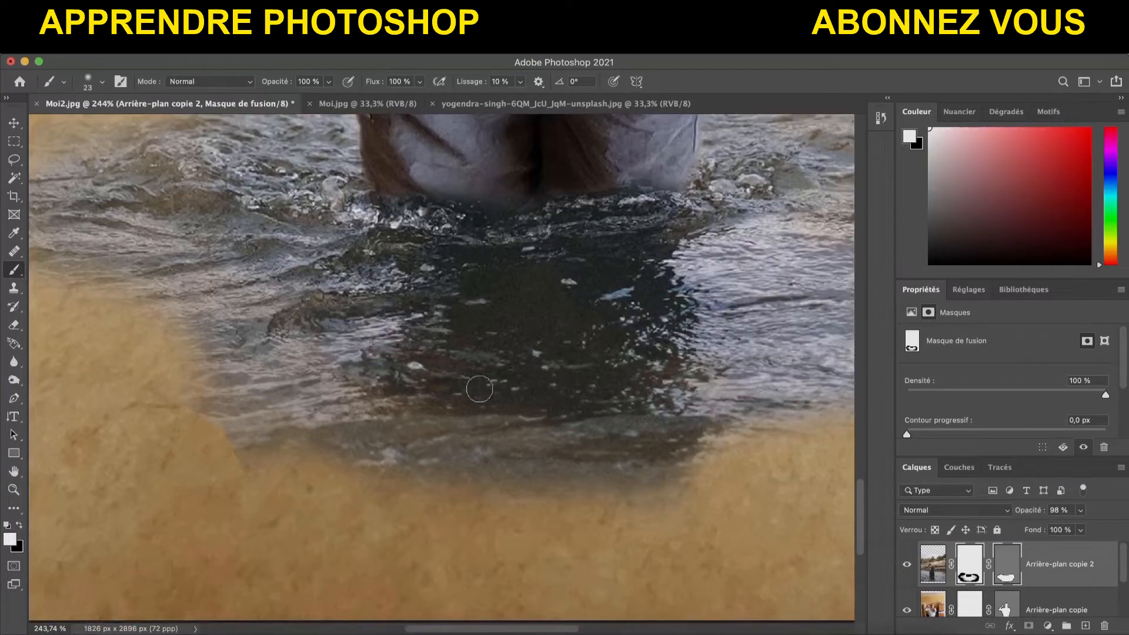
pyautogui.scroll(-10, 519, 387)
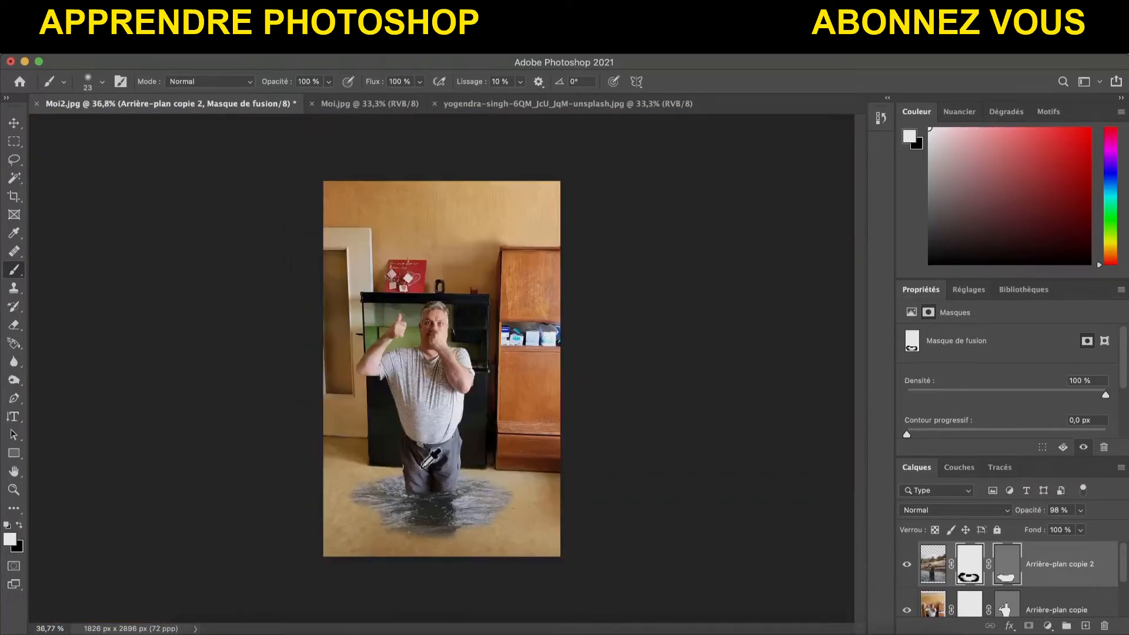
pyautogui.scroll(3, 420, 510)
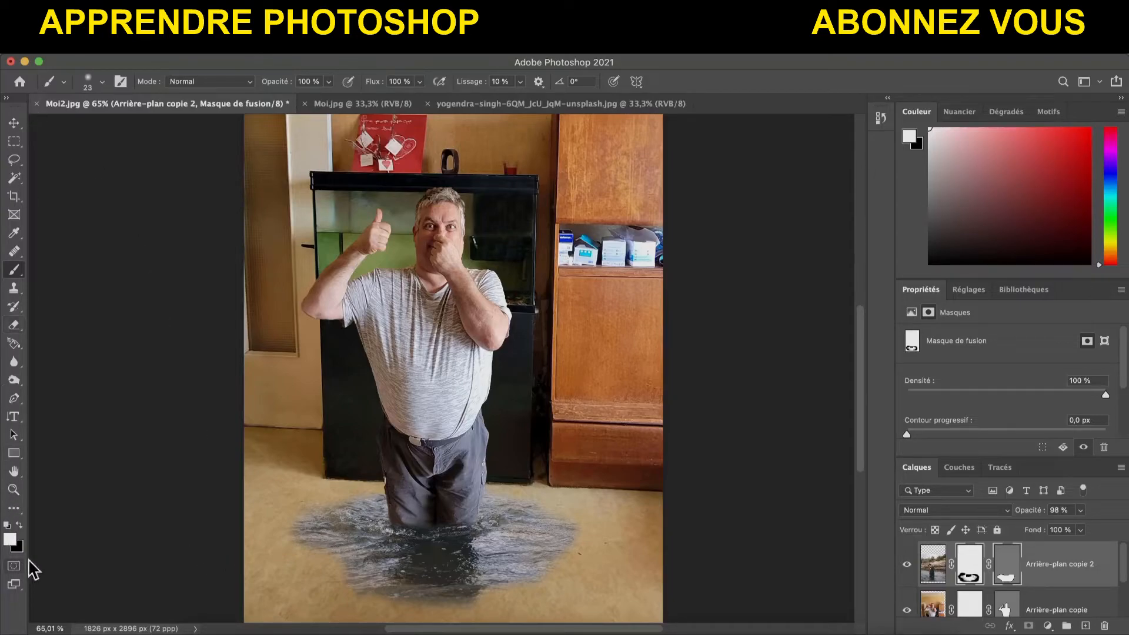
# Enlarge the brush to 102 px, lower its opacity to 20 %, and soften the pool's outer edge on the water mask.
pyautogui.click(101, 84)
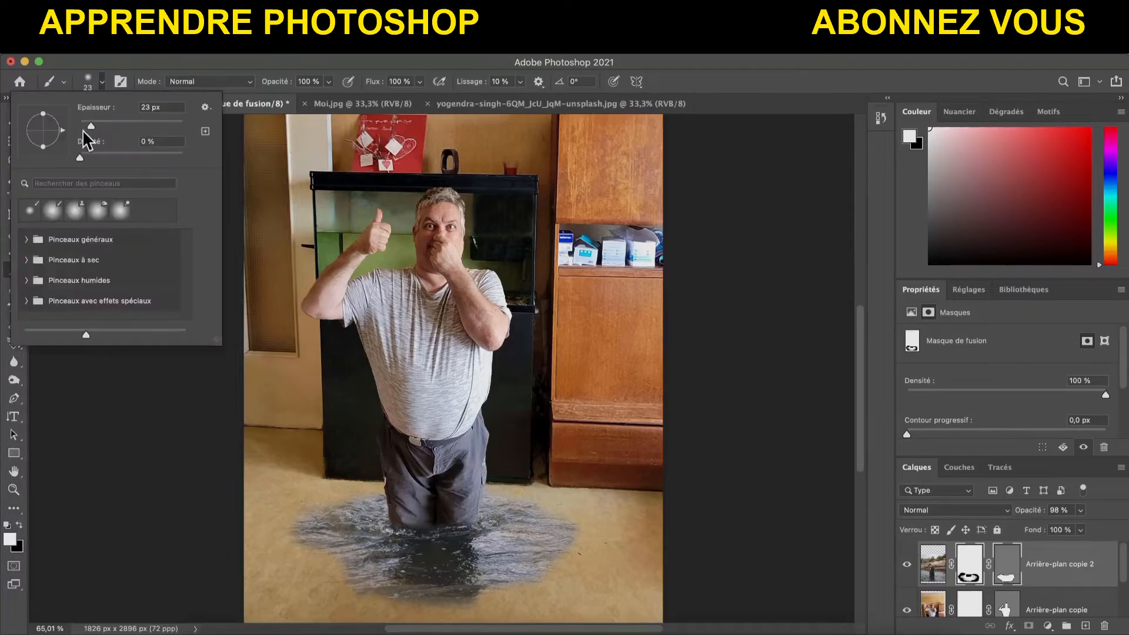
pyautogui.moveTo(91, 125); pyautogui.dragTo(115, 126)
pyautogui.press('Return')
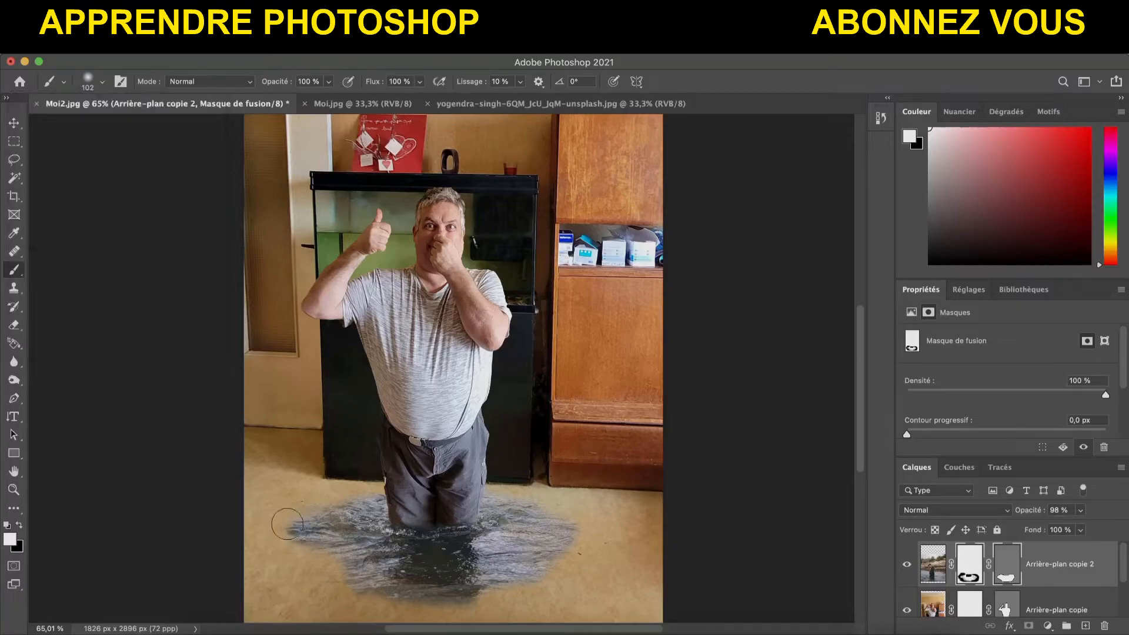
pyautogui.click(19, 525)
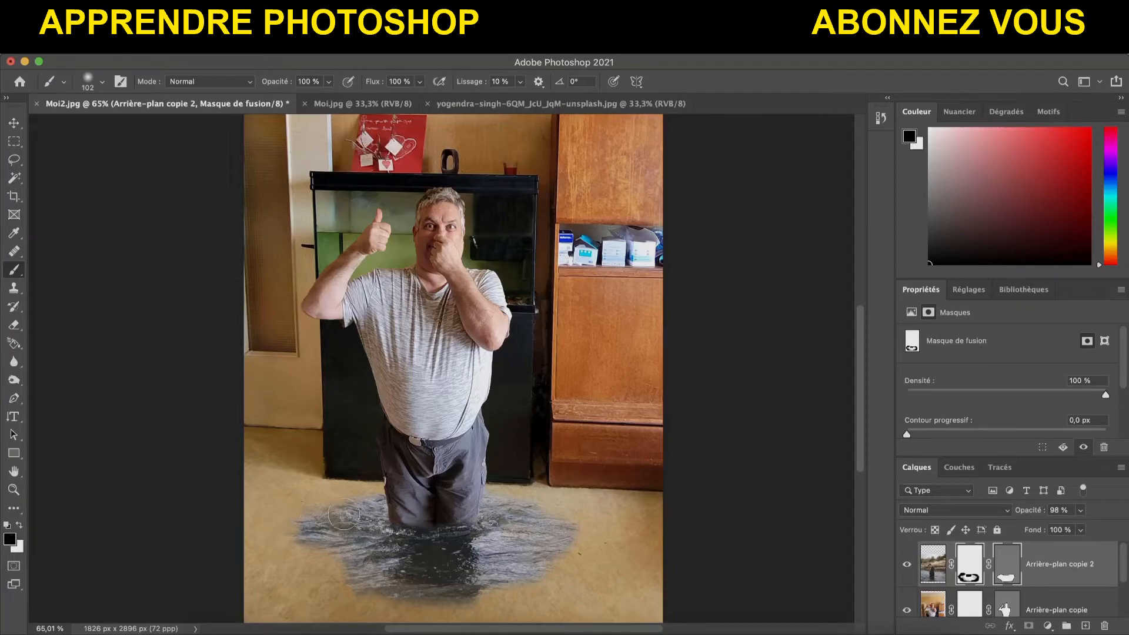
pyautogui.click(103, 82)
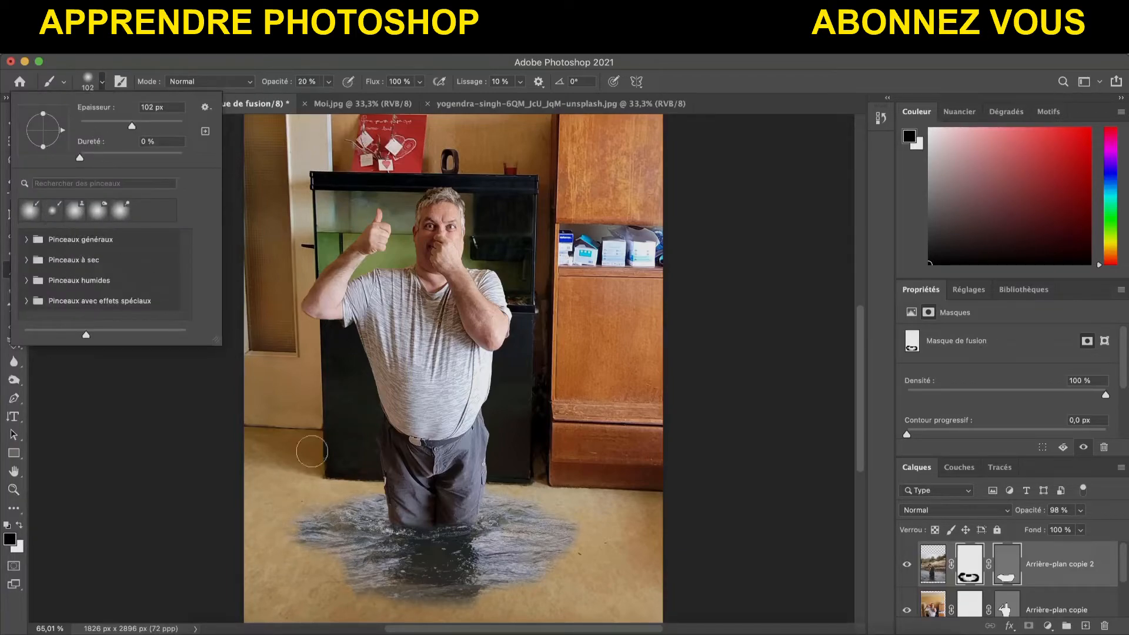
pyautogui.click(311, 519)
pyautogui.press('2')
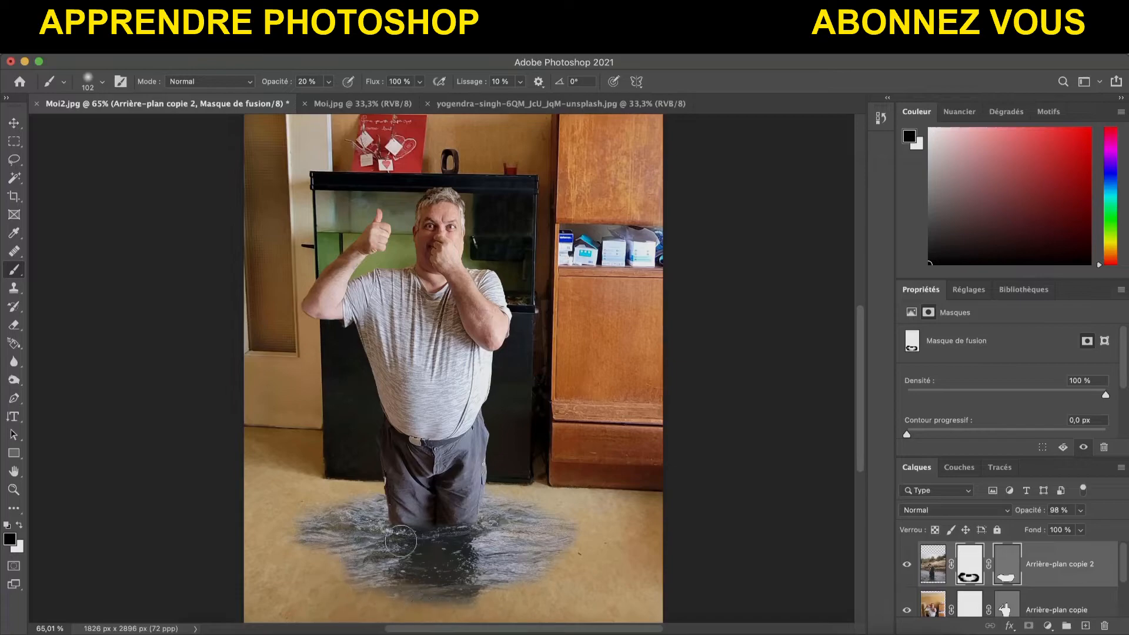
pyautogui.click(17, 527)
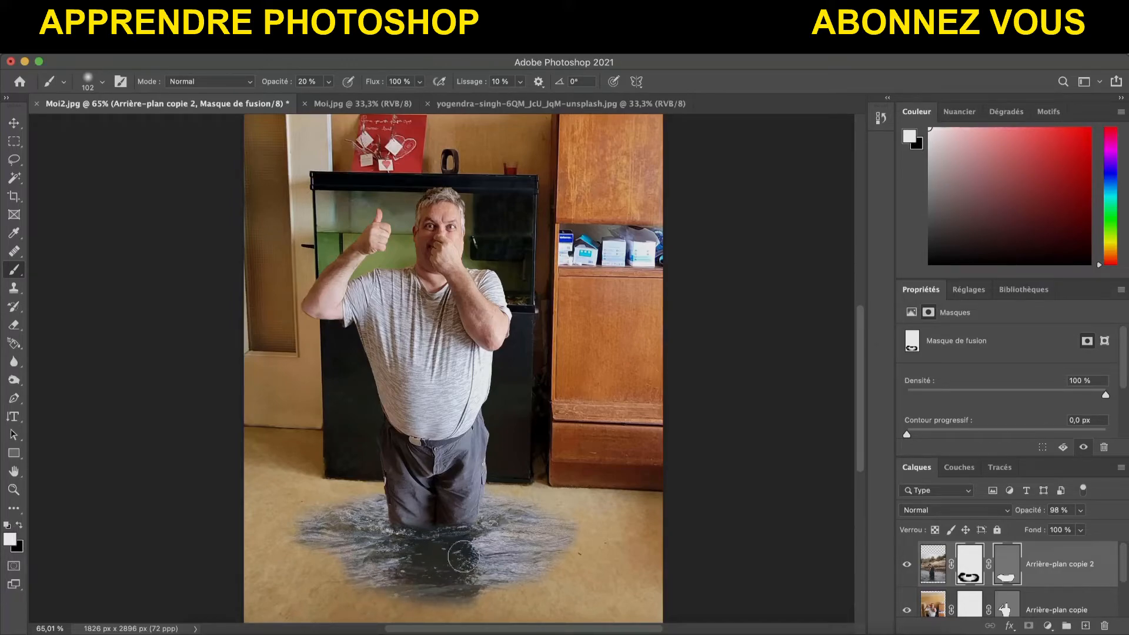
# Switch the painting colour to black and soften the pool's lower edge on the water mask with the 102 px brush at 20 % opacity.
pyautogui.click(18, 525)
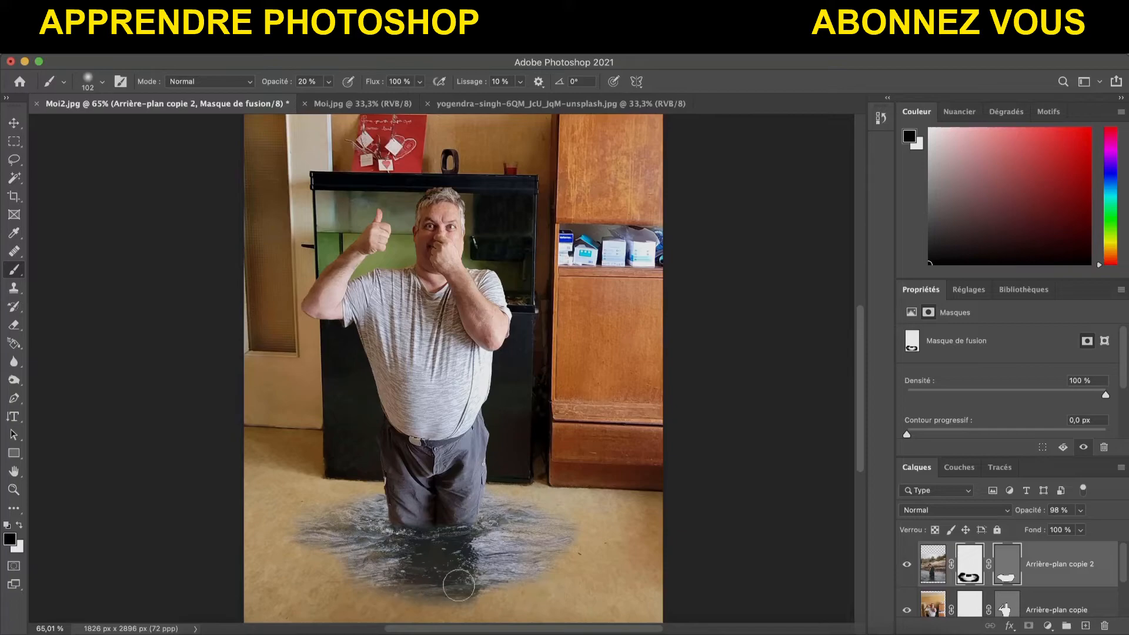
pyautogui.moveTo(429, 580)
pyautogui.mouseDown()
pyautogui.moveTo(554, 586)
pyautogui.moveTo(325, 602)
pyautogui.mouseUp()
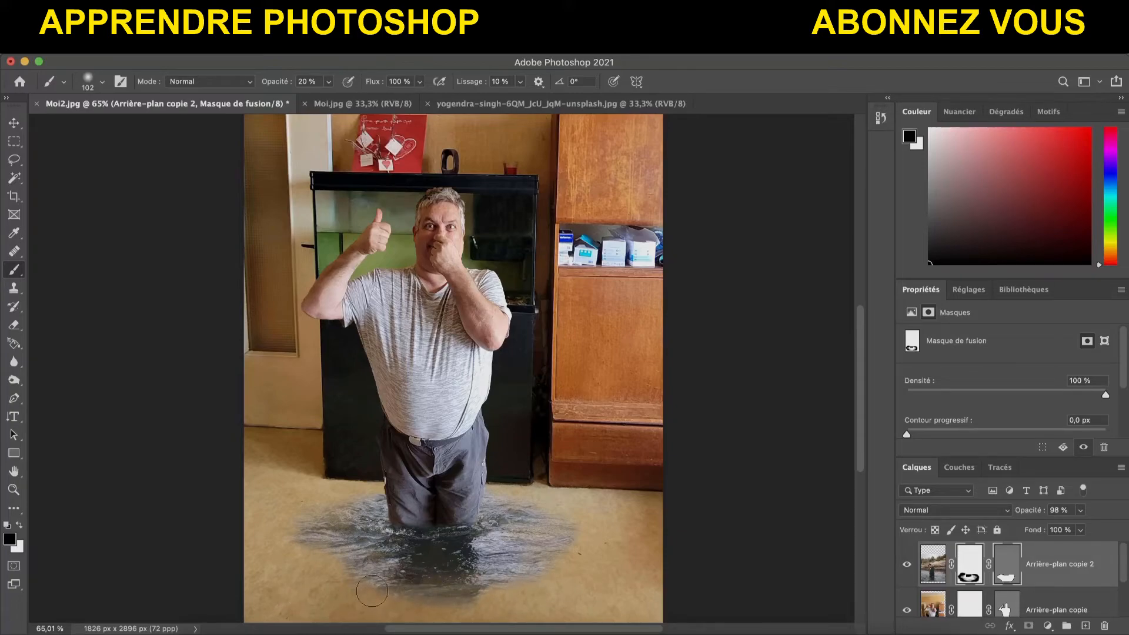
pyautogui.scroll(2, 594, 559)
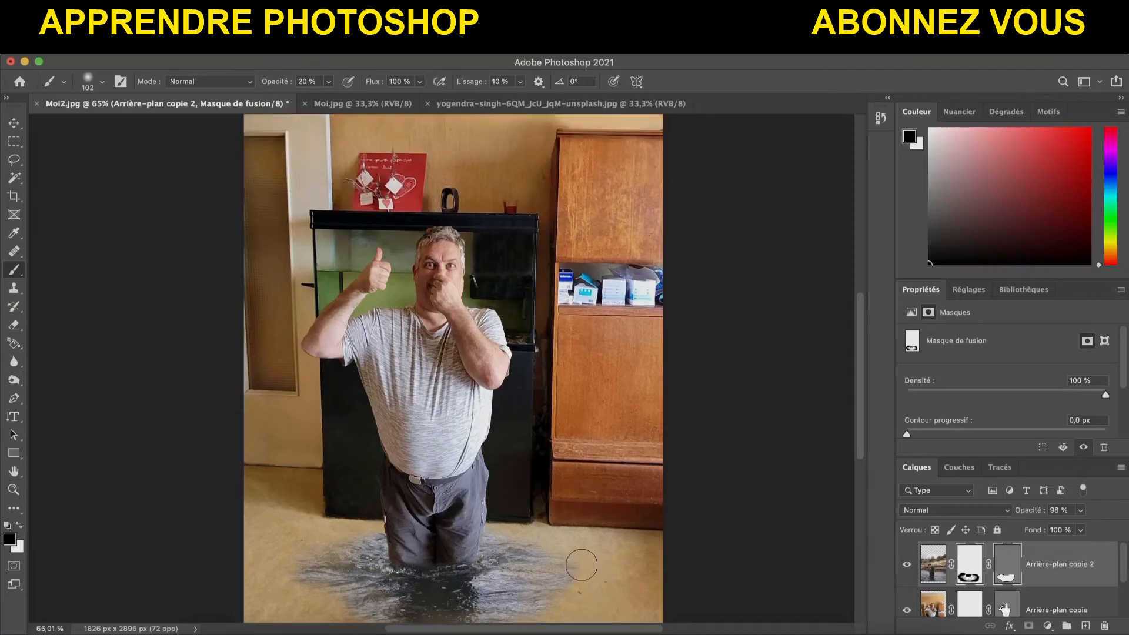
pyautogui.scroll(1, 582, 565)
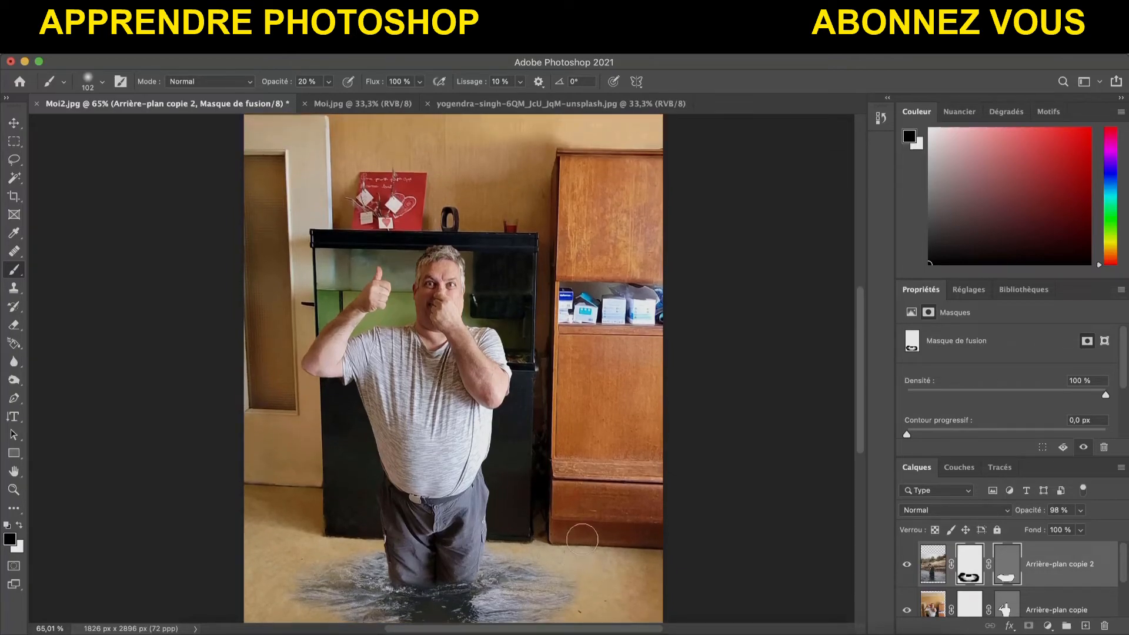
pyautogui.scroll(-3, 594, 521)
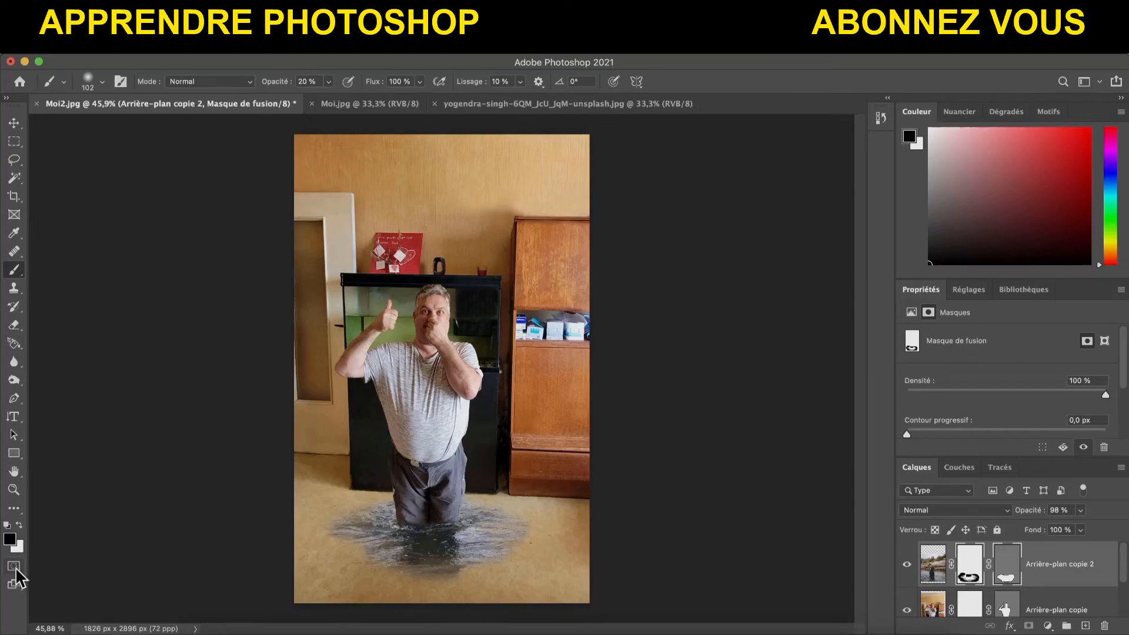
# Select the background layer Arrière-plan and fit the whole image to the screen to view the finished composite.
pyautogui.click(14, 123)
pyautogui.scroll(-2, 909, 583)
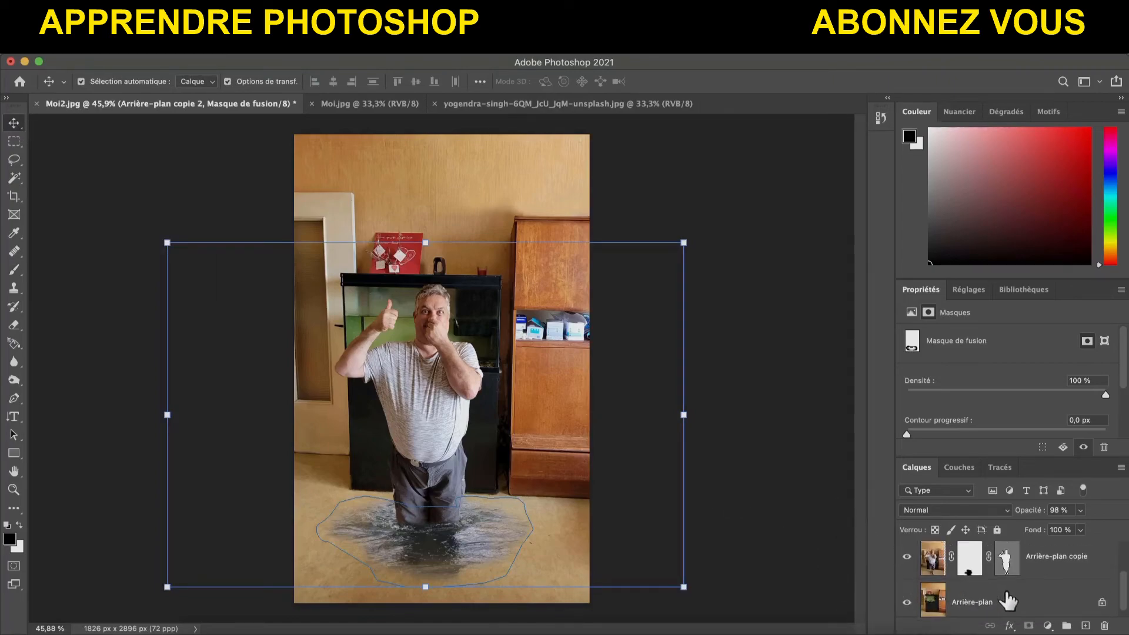
pyautogui.click(934, 597)
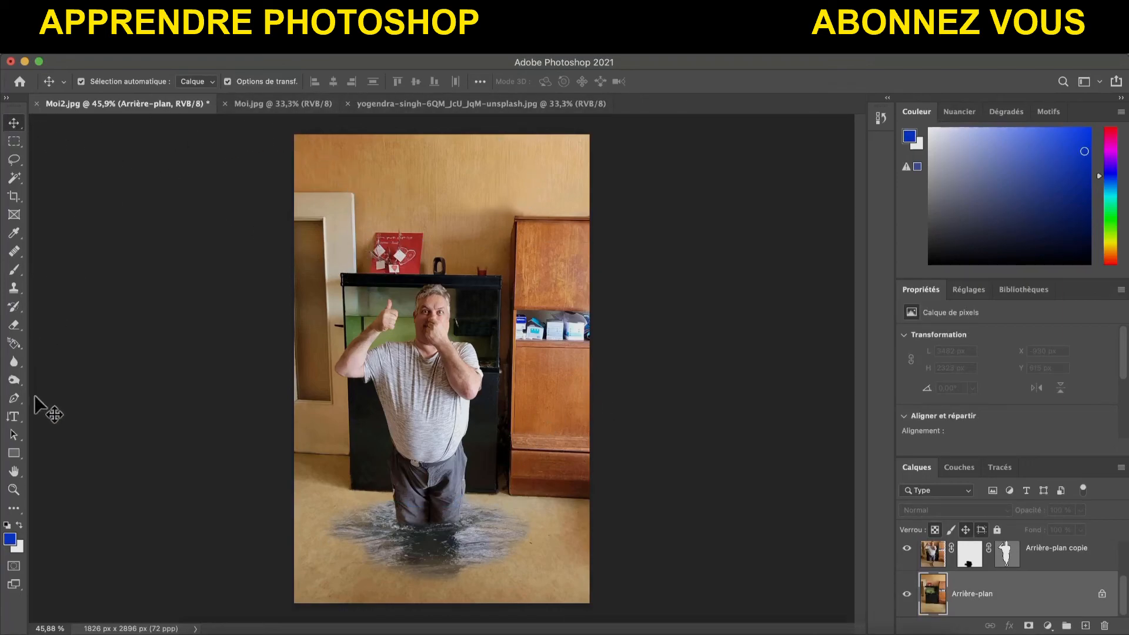
pyautogui.click(11, 493)
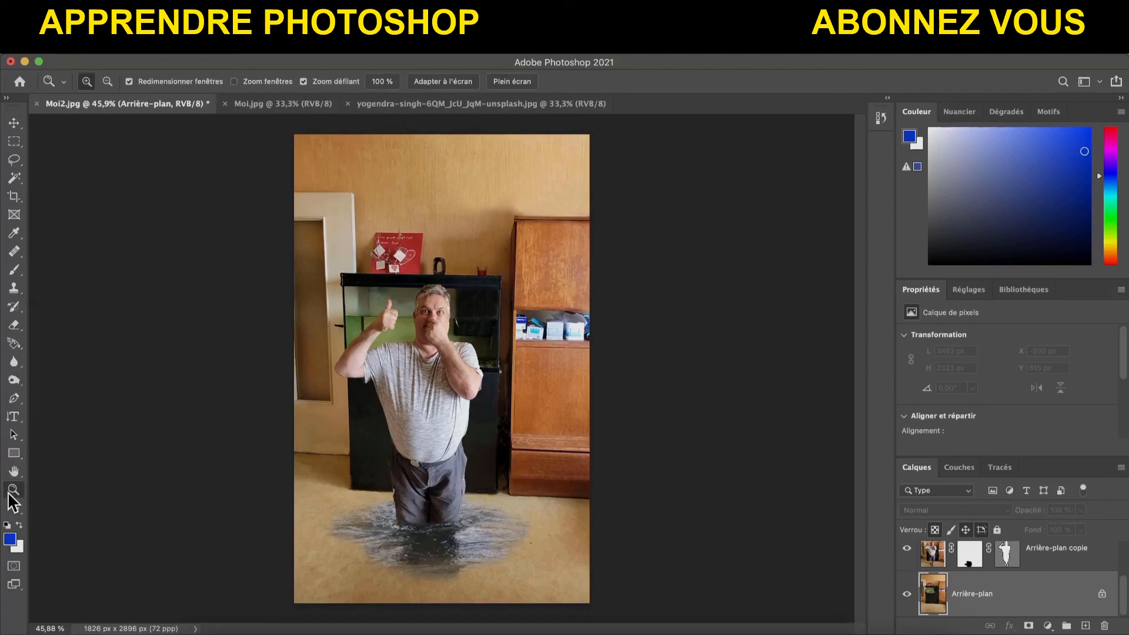
pyautogui.click(468, 89)
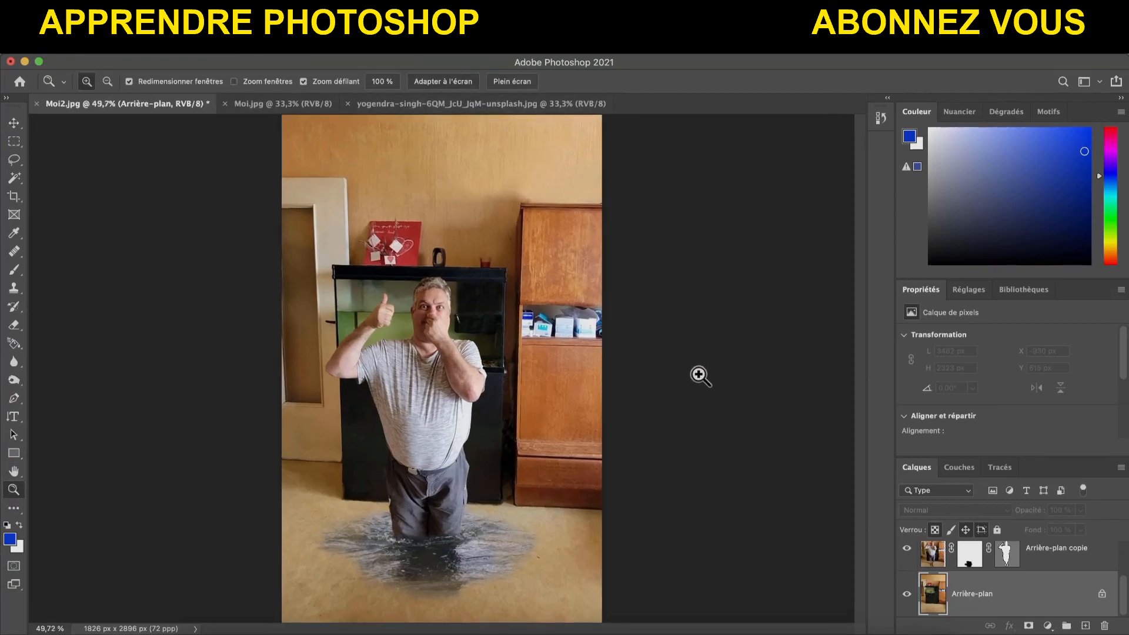